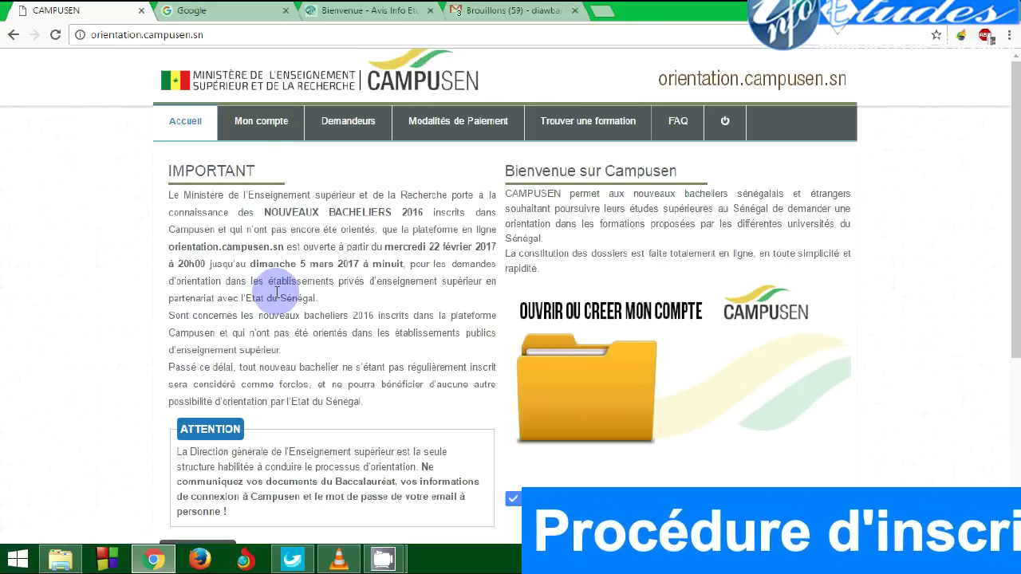
# - Open the candidate account's dossier management page and review the existing Dossier Sans Entretien
pyautogui.click(576, 393)
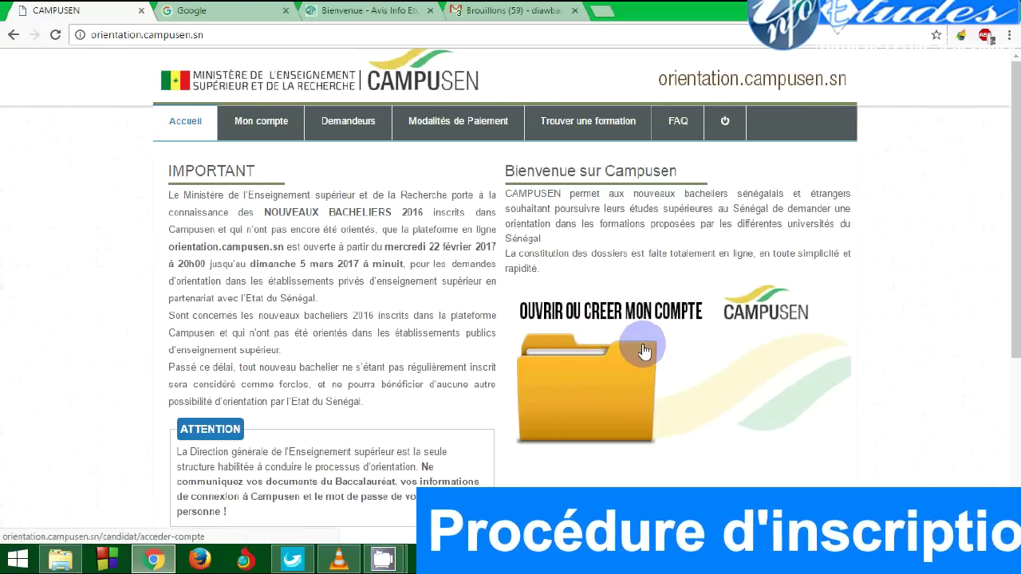
pyautogui.click(269, 137)
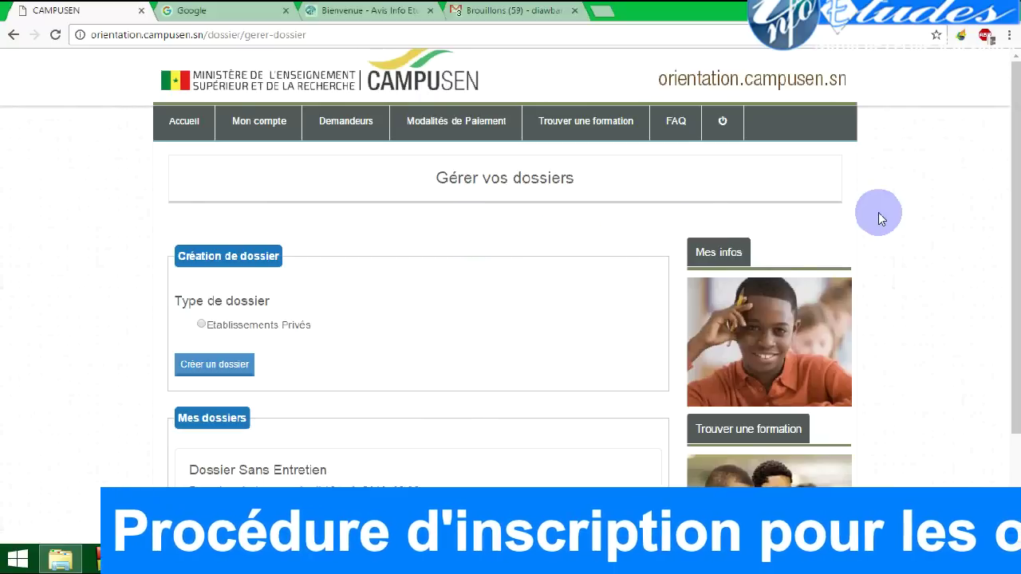
pyautogui.moveTo(1013, 244); pyautogui.dragTo(1012, 328)
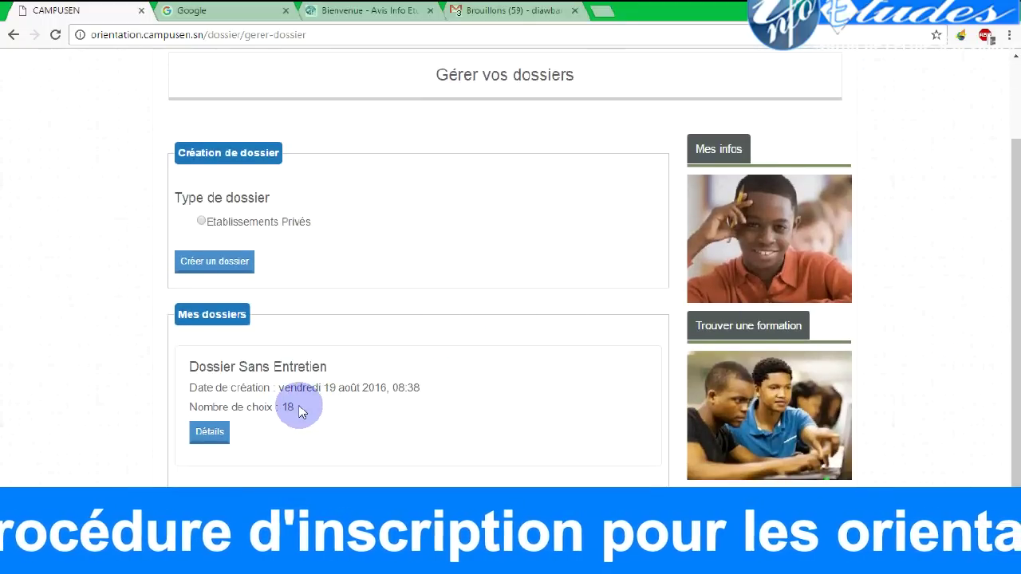
pyautogui.moveTo(296, 408); pyautogui.dragTo(191, 369)
pyautogui.click(315, 296)
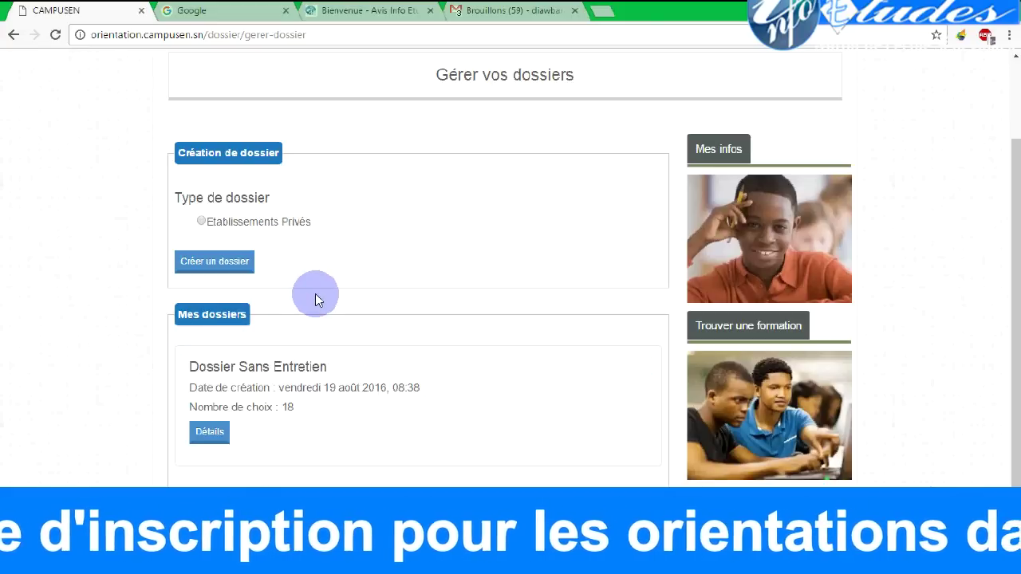
# - Create a new dossier of type Etablissements Privés and check the confirmation message
pyautogui.click(201, 222)
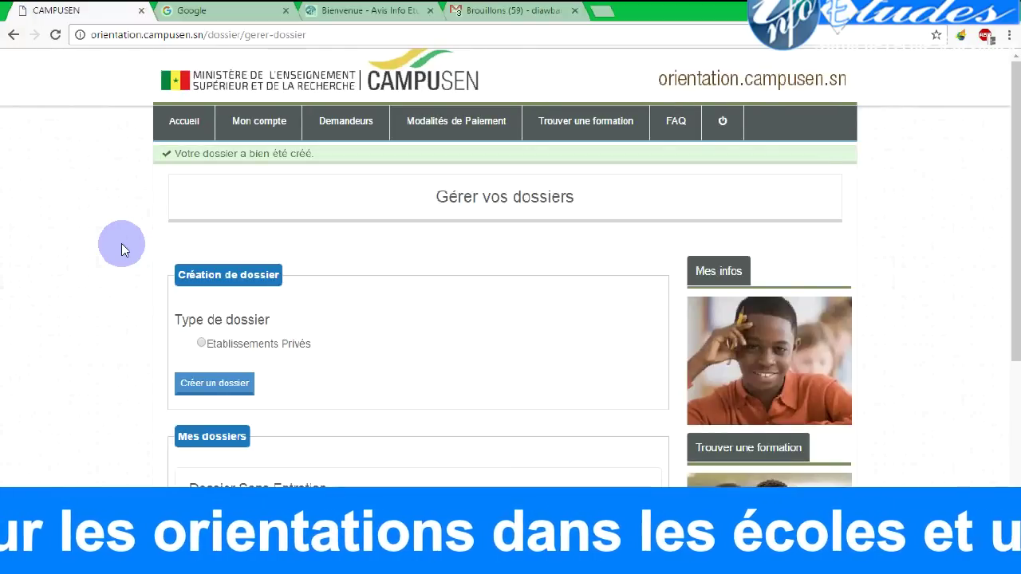
pyautogui.scroll(-2, 122, 250)
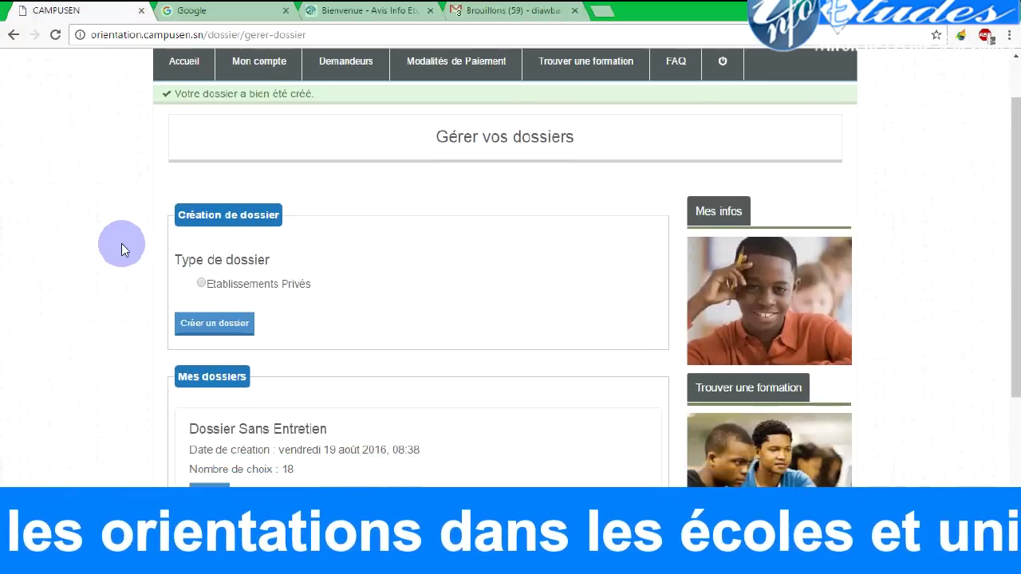
pyautogui.scroll(2, 121, 249)
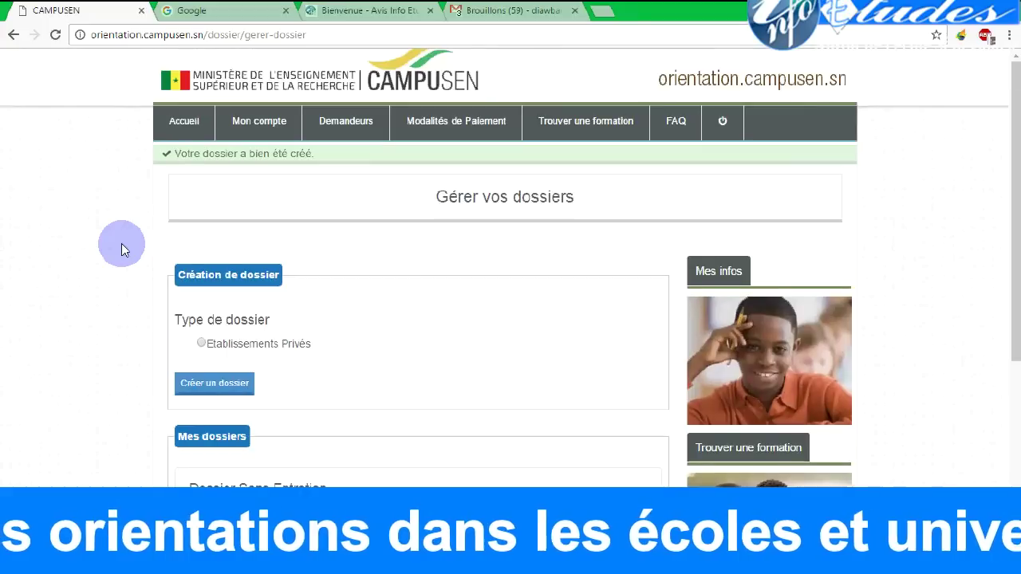
pyautogui.moveTo(320, 157); pyautogui.dragTo(158, 161)
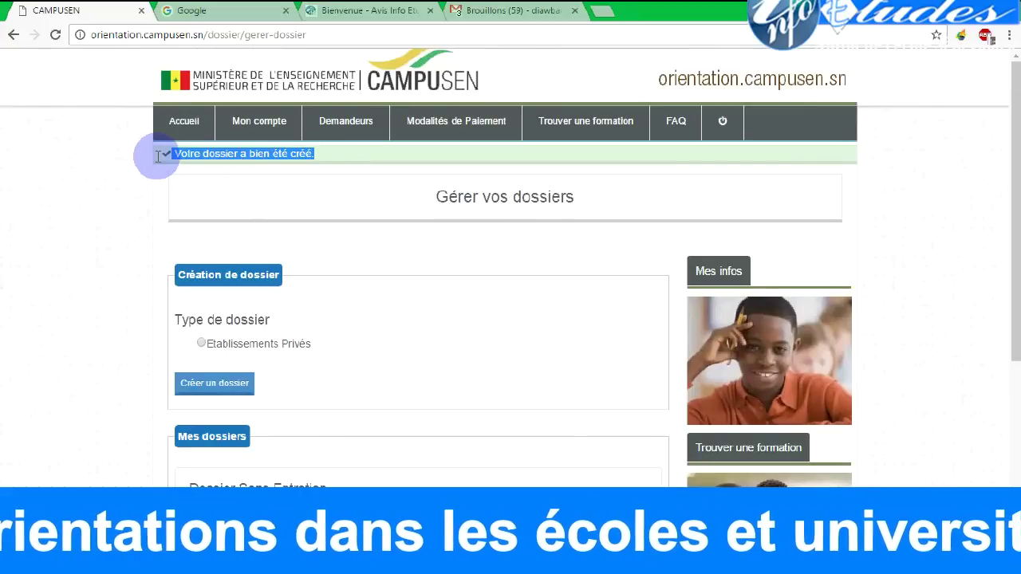
pyautogui.click(159, 203)
# - Read the notice on the Dossier Etablissements Privés and start choosing its filières
pyautogui.scroll(-3, 159, 202)
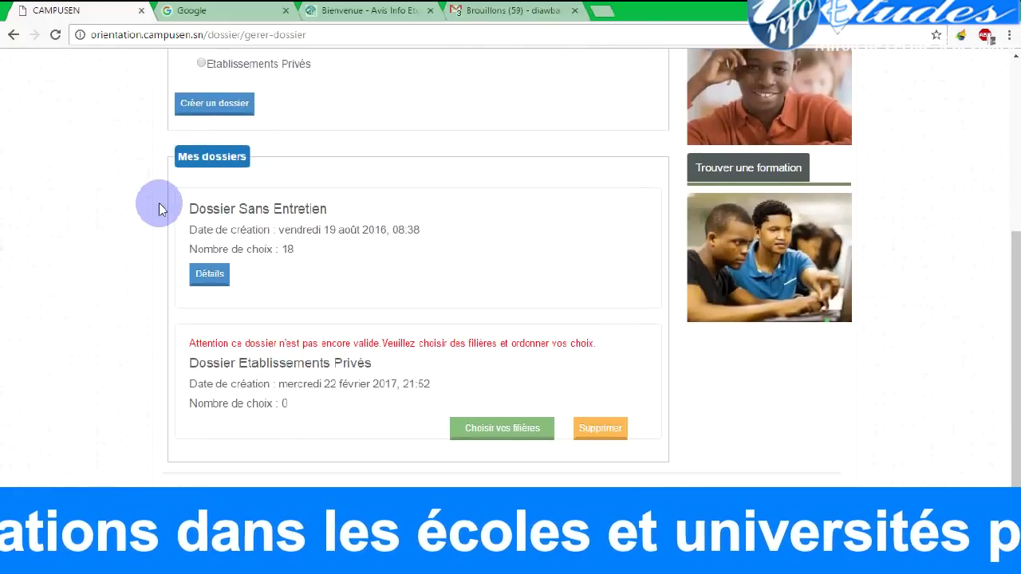
pyautogui.tripleClick(229, 346)
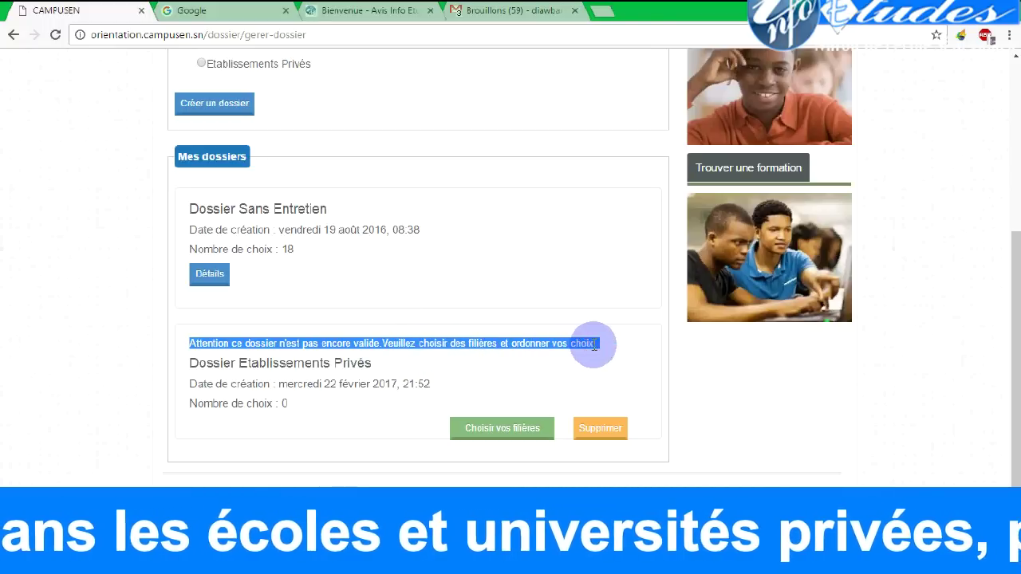
pyautogui.click(297, 389)
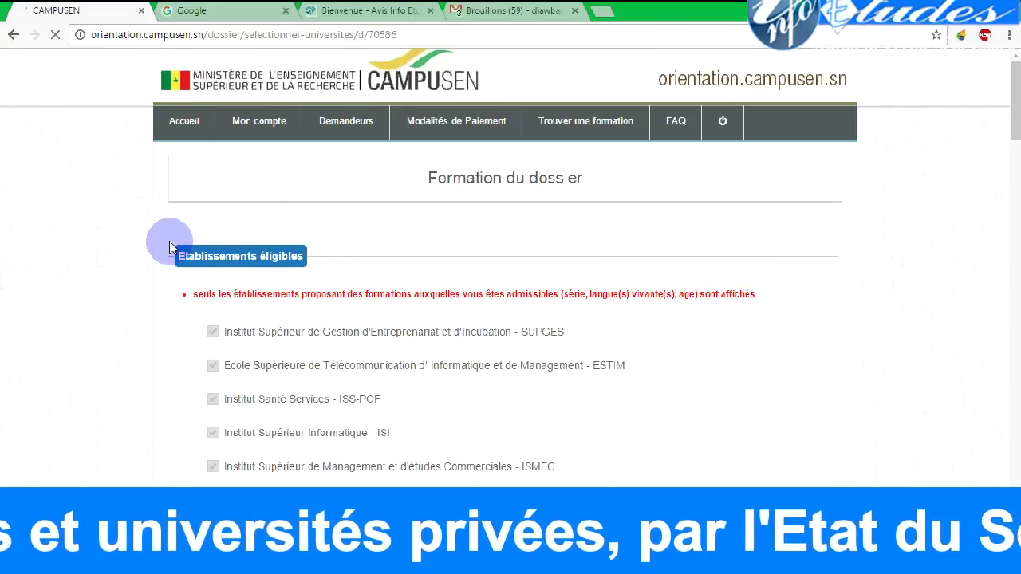
# - Examine the full list of eligible private establishments and the eligibility note above it
pyautogui.scroll(-3, 169, 247)
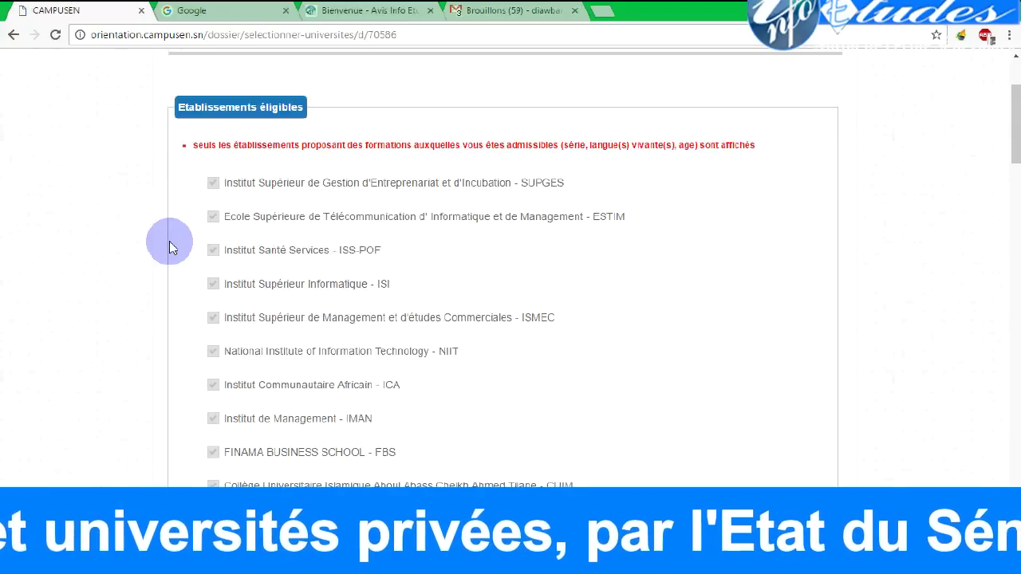
pyautogui.scroll(-5, 169, 247)
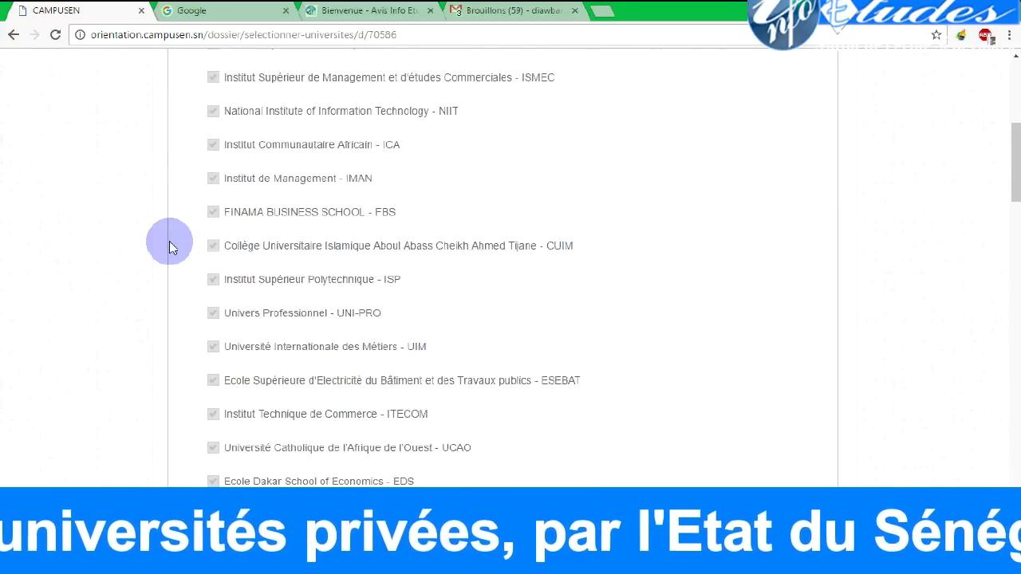
pyautogui.scroll(-4, 169, 248)
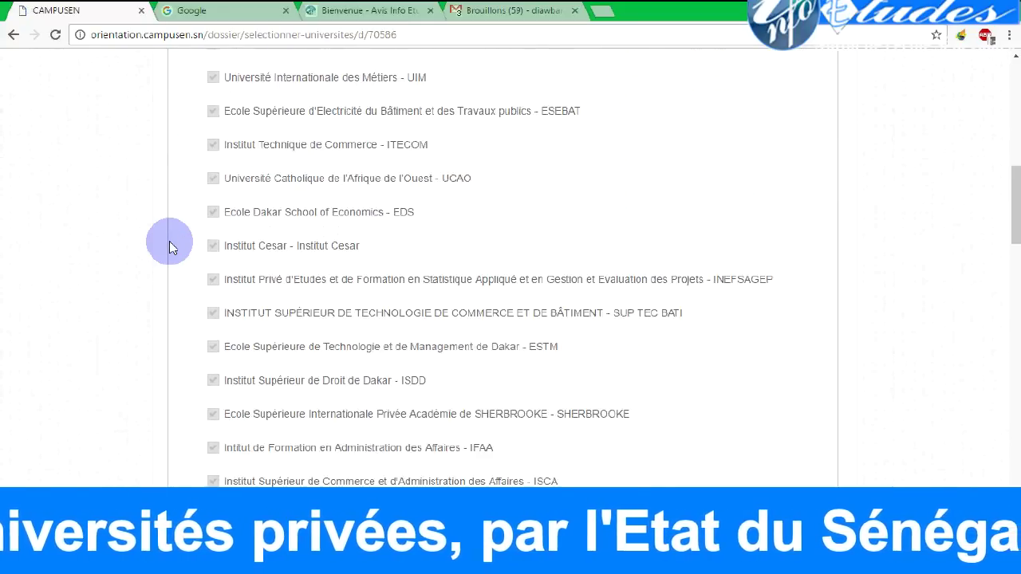
pyautogui.scroll(-4, 169, 248)
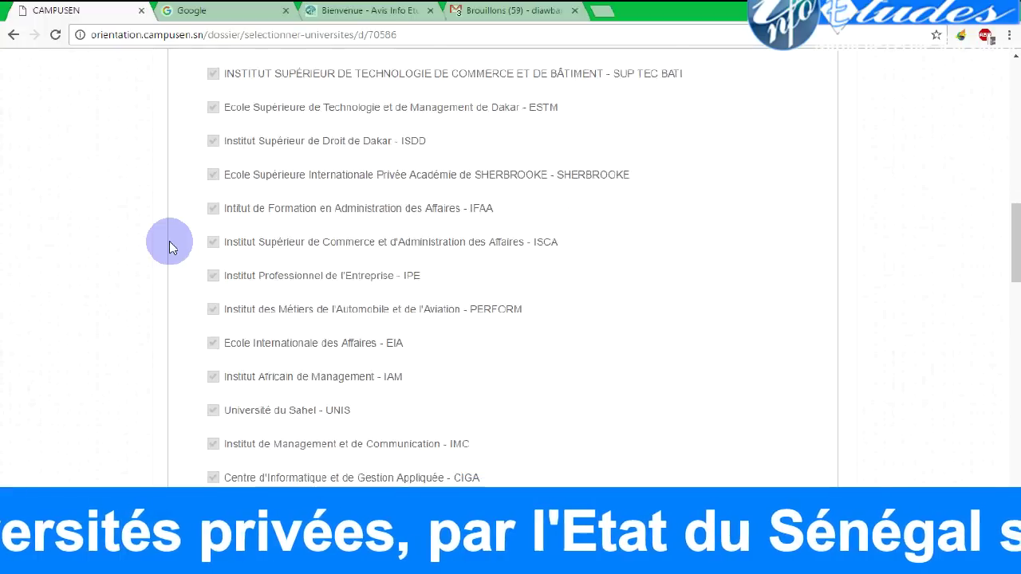
pyautogui.scroll(-1, 169, 247)
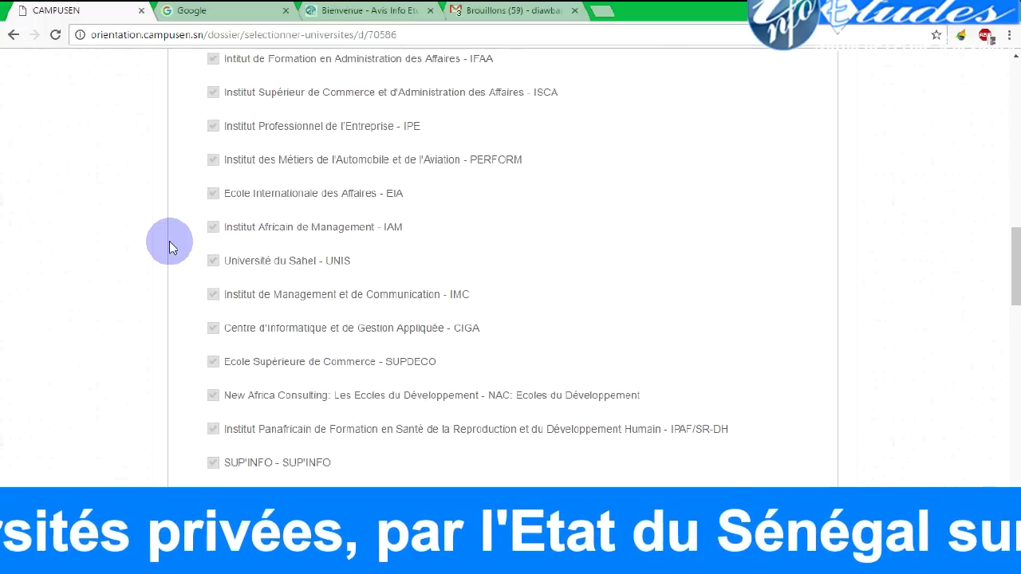
pyautogui.scroll(-4, 169, 247)
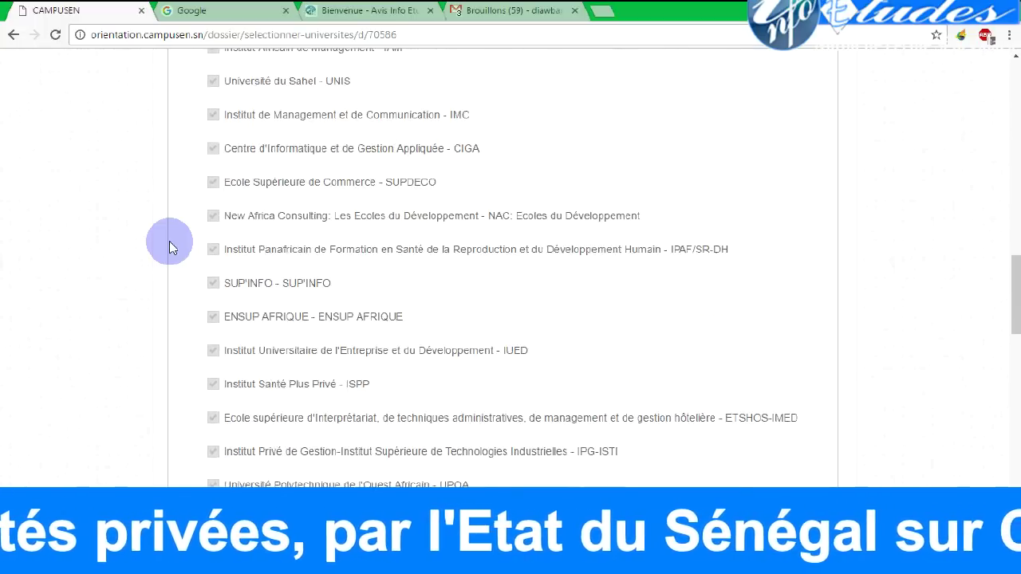
pyautogui.scroll(-10, 169, 248)
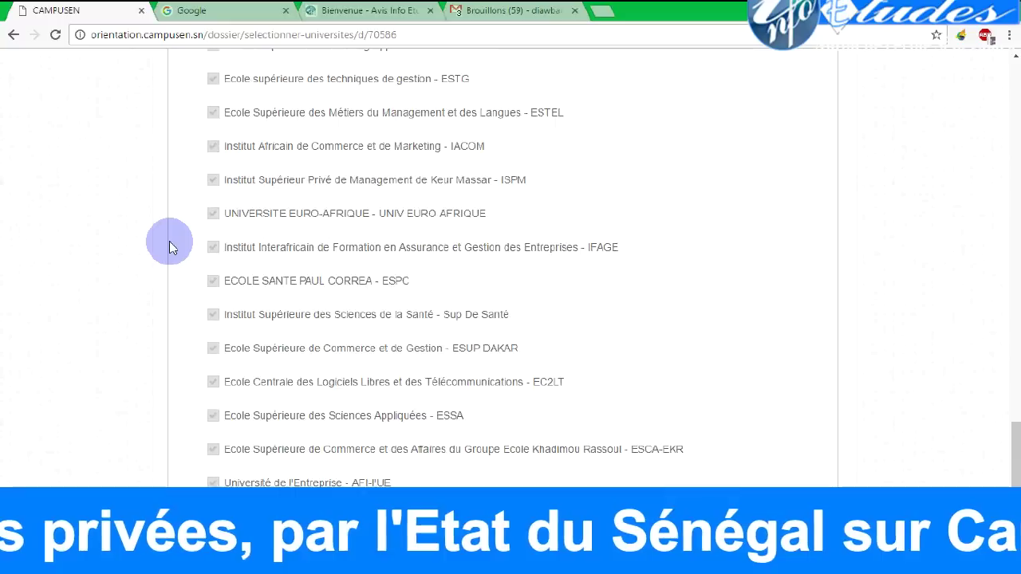
pyautogui.scroll(-2, 169, 247)
pyautogui.scroll(5, 169, 247)
pyautogui.scroll(9, 170, 247)
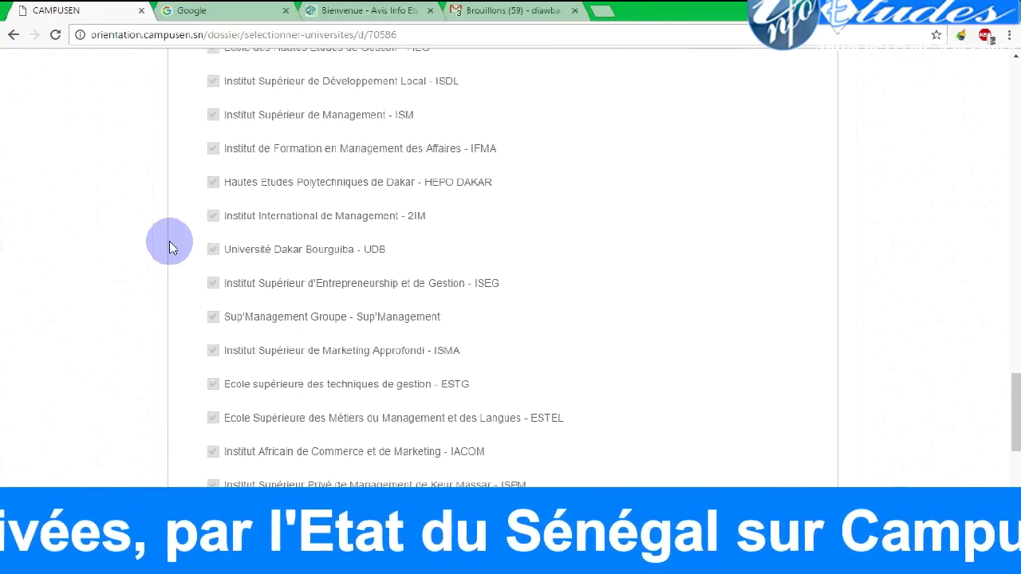
pyautogui.scroll(4, 169, 247)
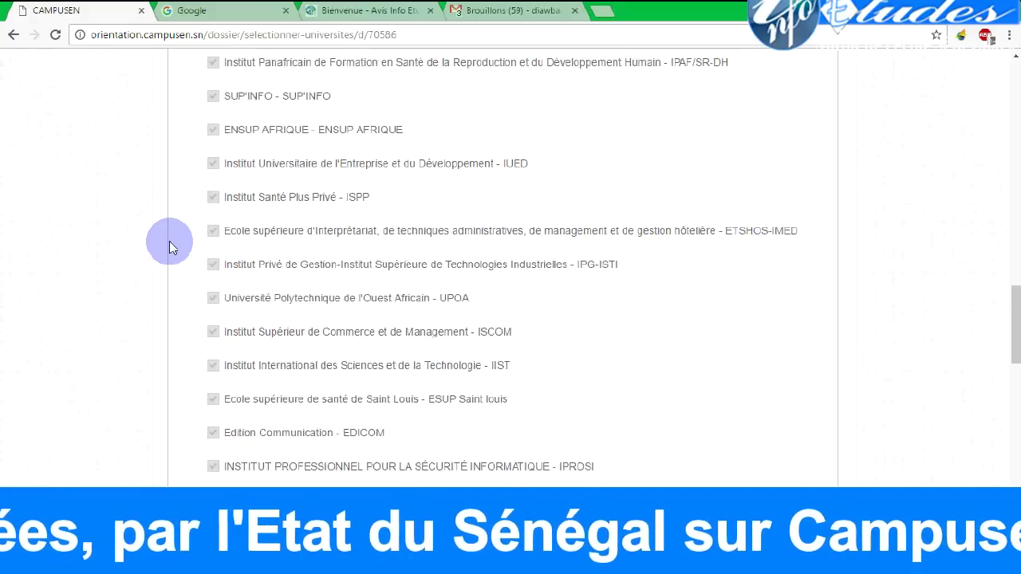
pyautogui.scroll(12, 170, 248)
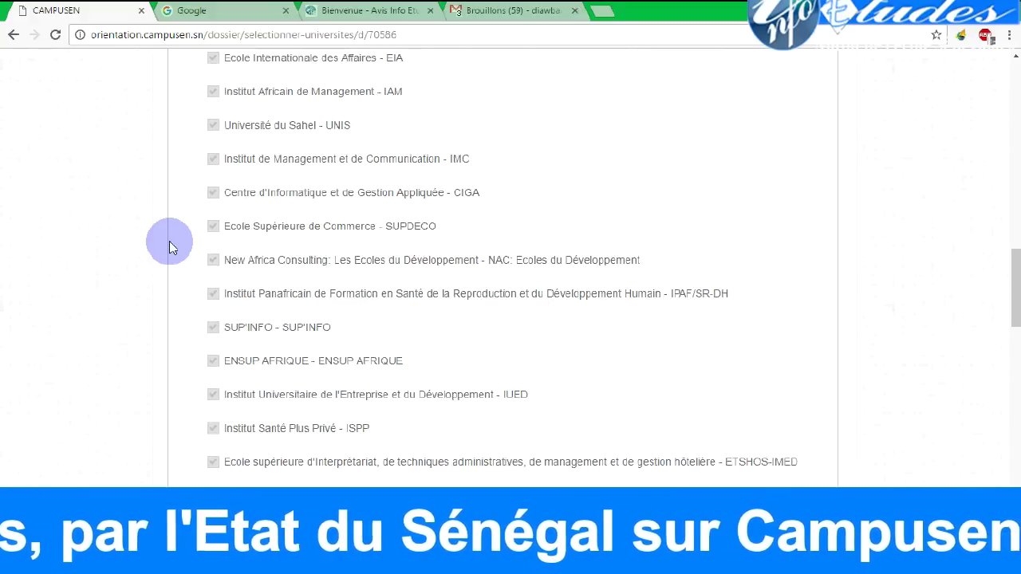
pyautogui.scroll(10, 170, 247)
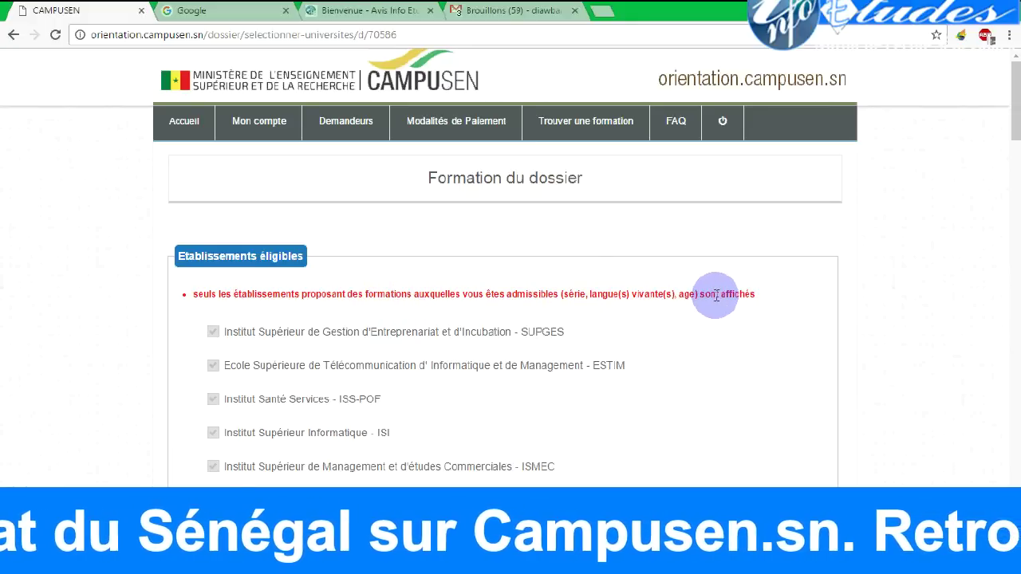
pyautogui.scroll(-8, 632, 339)
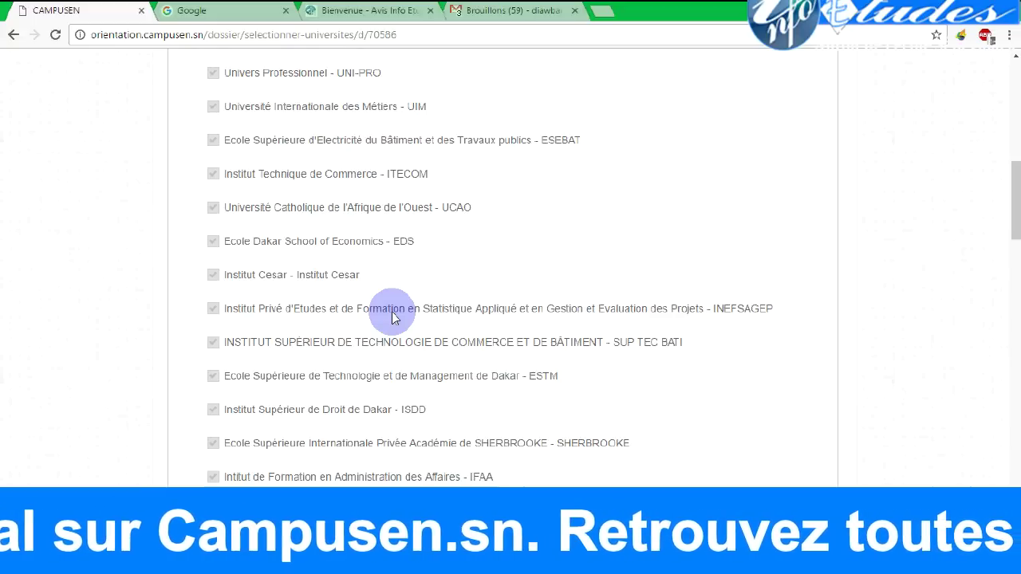
pyautogui.scroll(-3, 392, 317)
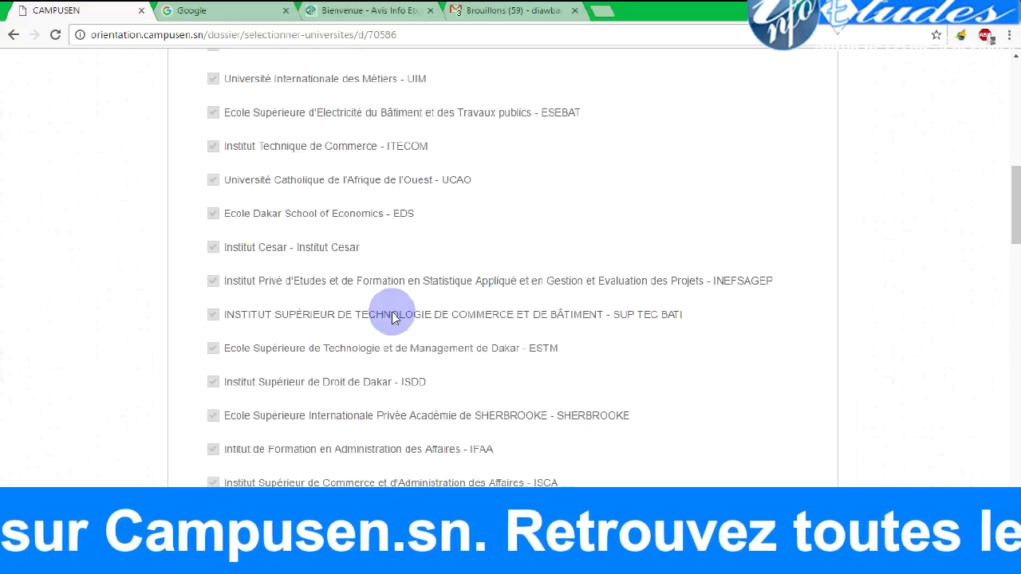
pyautogui.scroll(-15, 392, 318)
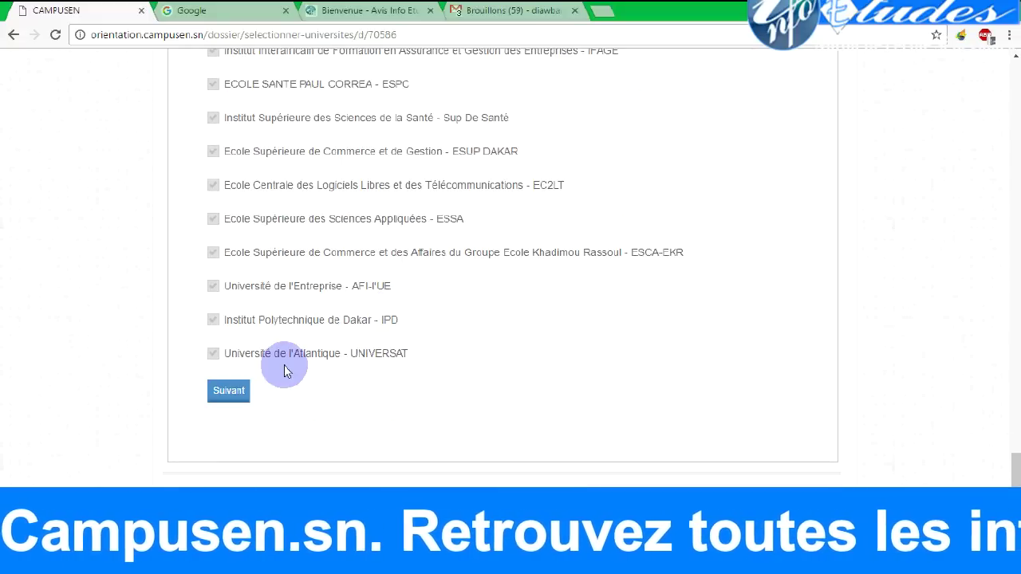
# - Continue to the filière selection page and look through the choice fields of the establishments
pyautogui.click(233, 392)
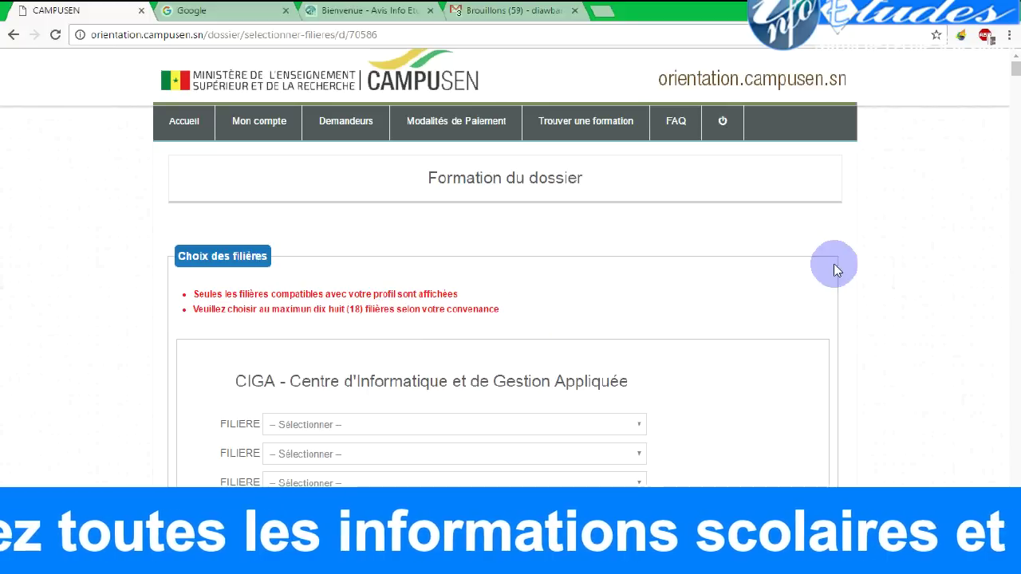
pyautogui.moveTo(1016, 77)
pyautogui.mouseDown()
pyautogui.moveTo(1014, 162)
pyautogui.moveTo(1015, 79)
pyautogui.mouseUp()
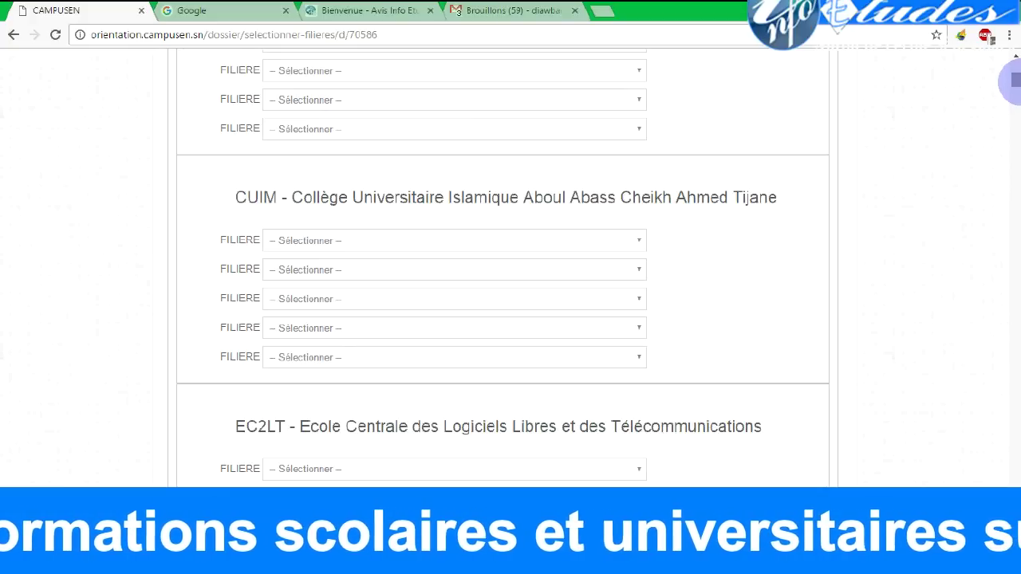
pyautogui.moveTo(1015, 79); pyautogui.dragTo(1015, 122)
pyautogui.moveTo(1015, 115); pyautogui.dragTo(1017, 69)
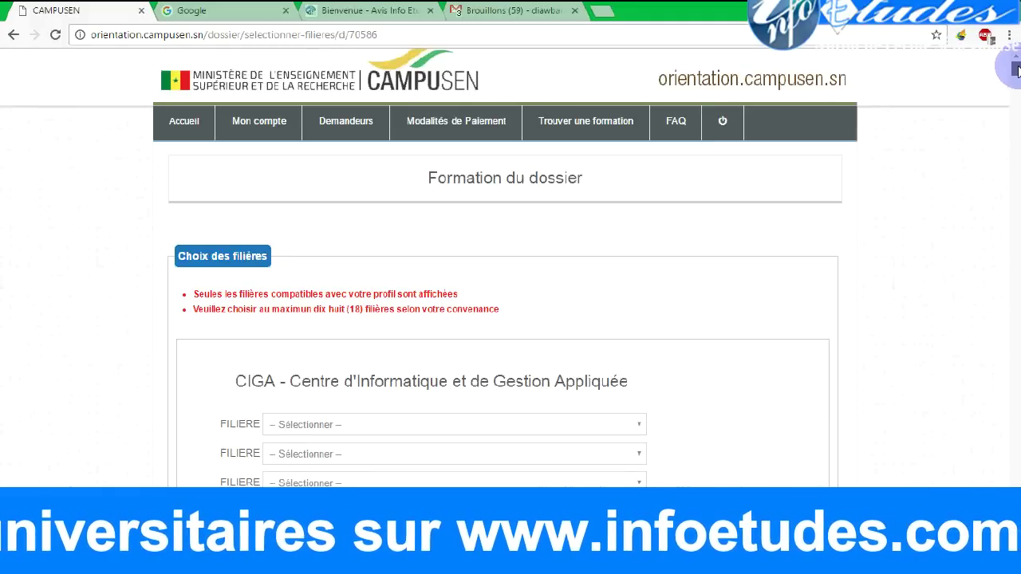
# - View the filières offered in the first choice field of CIGA - Centre d'Informatique et de Gestion Appliquée
pyautogui.scroll(-1, 1006, 69)
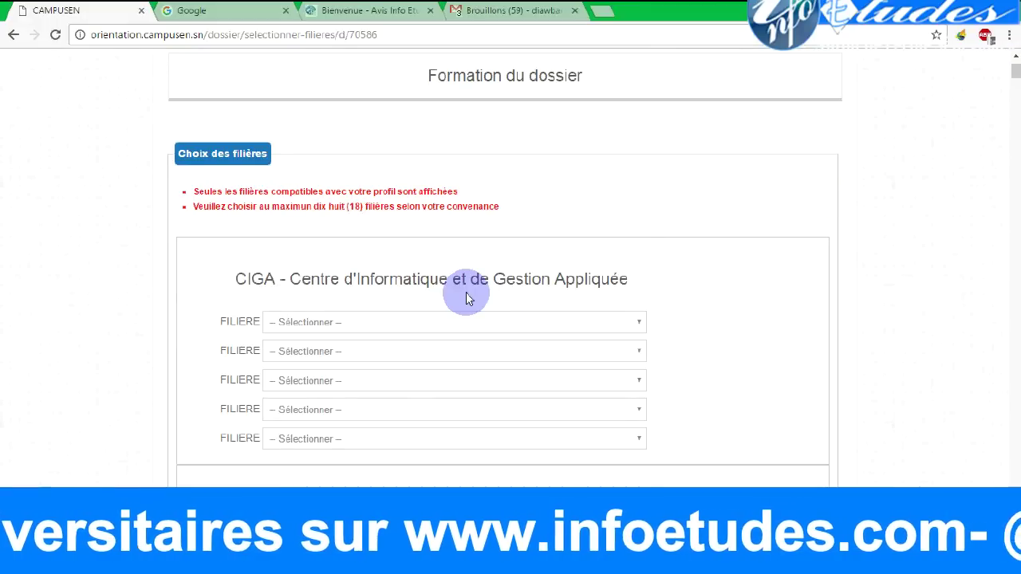
pyautogui.click(640, 323)
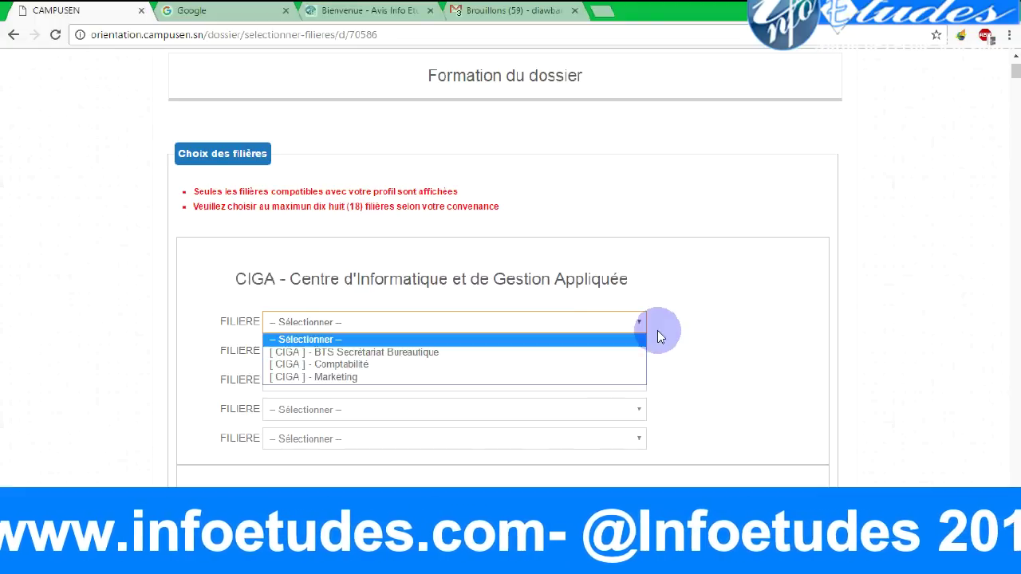
pyautogui.click(680, 326)
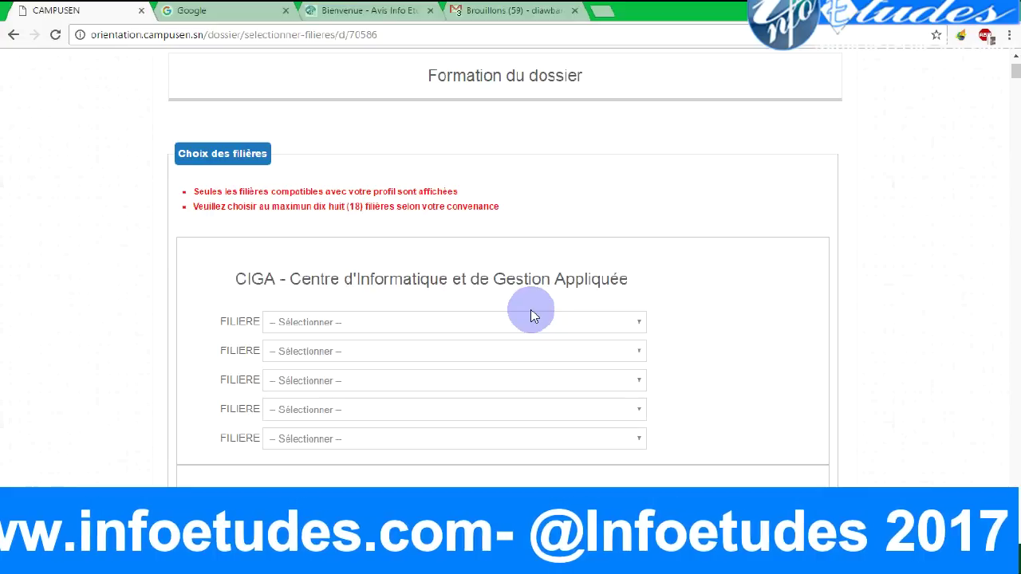
# - Search Google for "CIGA - Centre d'Informatique et de Gestion Appliquée" as named on the Campusen page and open the ciga-formation.com result
pyautogui.doubleClick(252, 279)
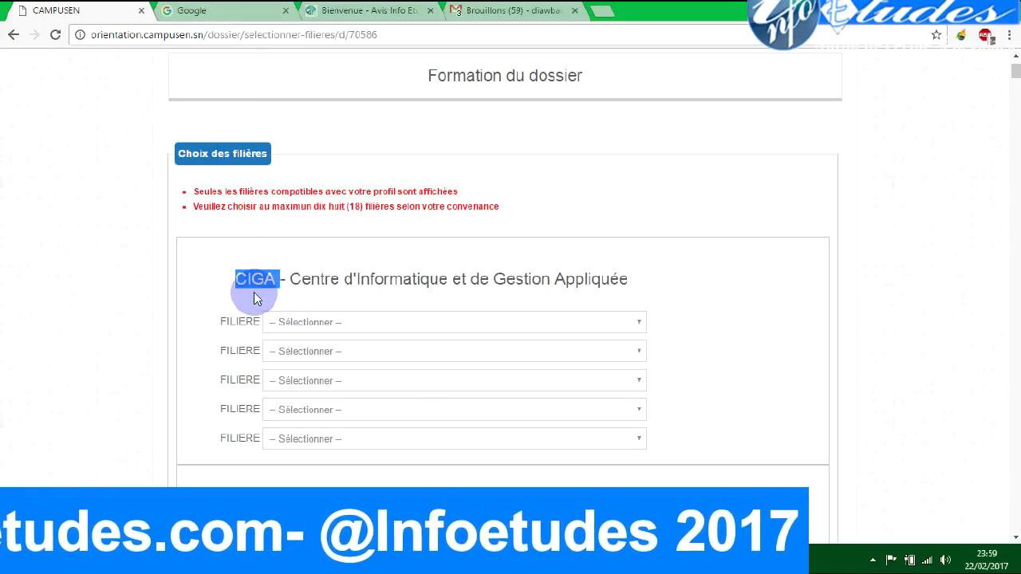
pyautogui.tripleClick(316, 279)
pyautogui.hotkey('ctrl', 'c')
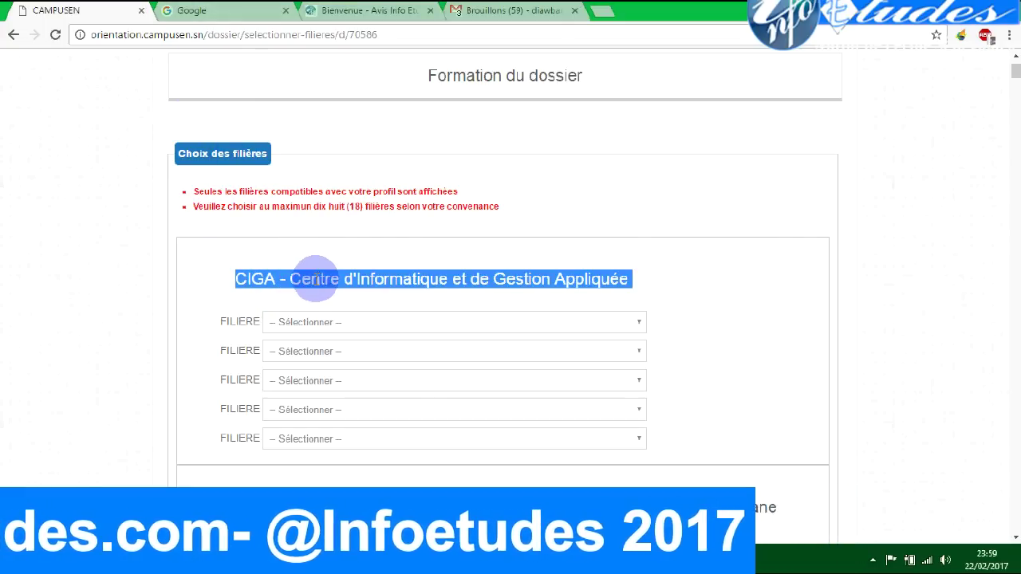
pyautogui.click(228, 9)
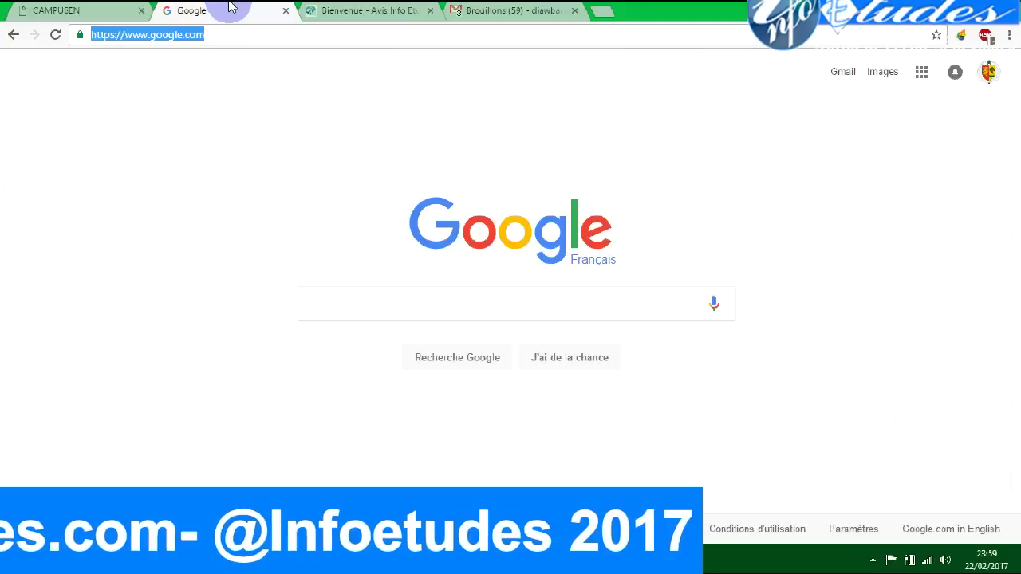
pyautogui.click(371, 301)
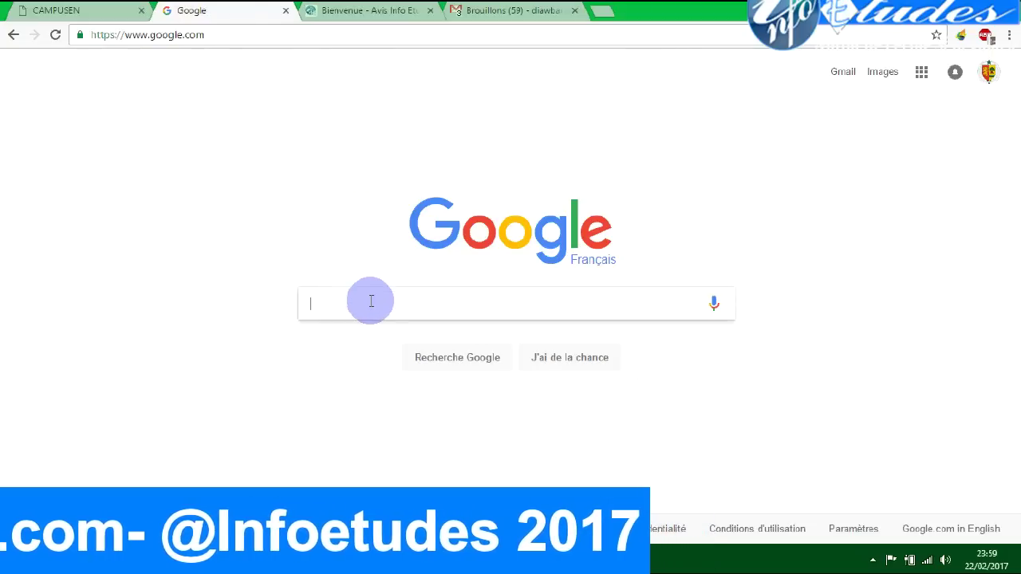
pyautogui.hotkey('ctrl', 'v')
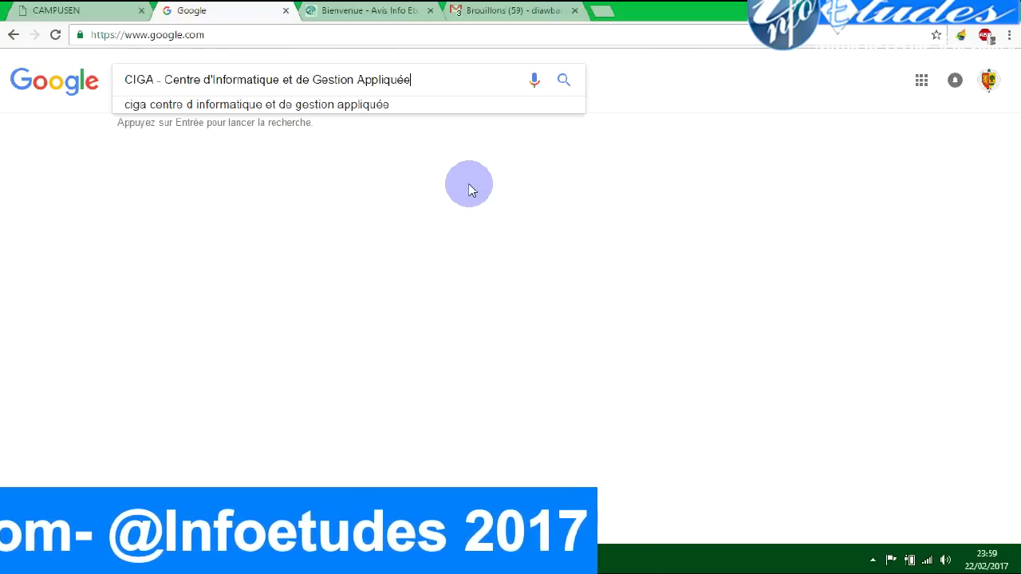
pyautogui.press('Return')
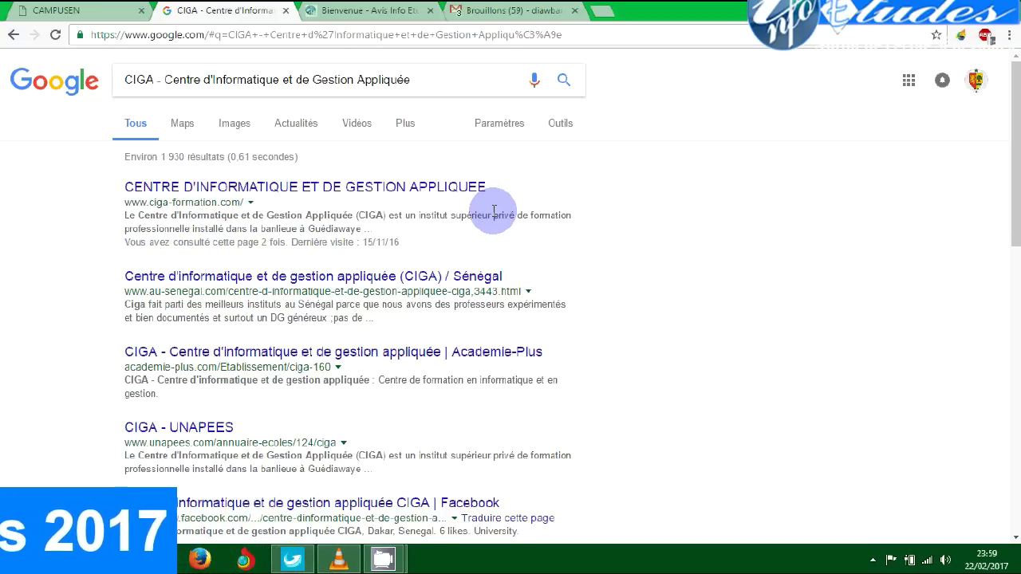
pyautogui.click(423, 188)
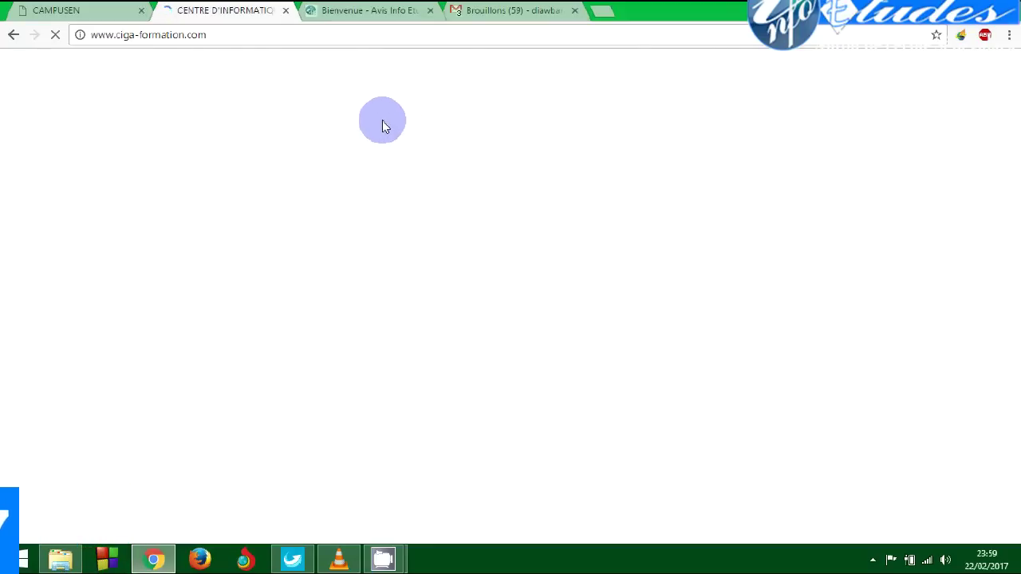
# - Search the Info Etudes establishment reviews site for CIGA across all regions and categories
pyautogui.click(367, 12)
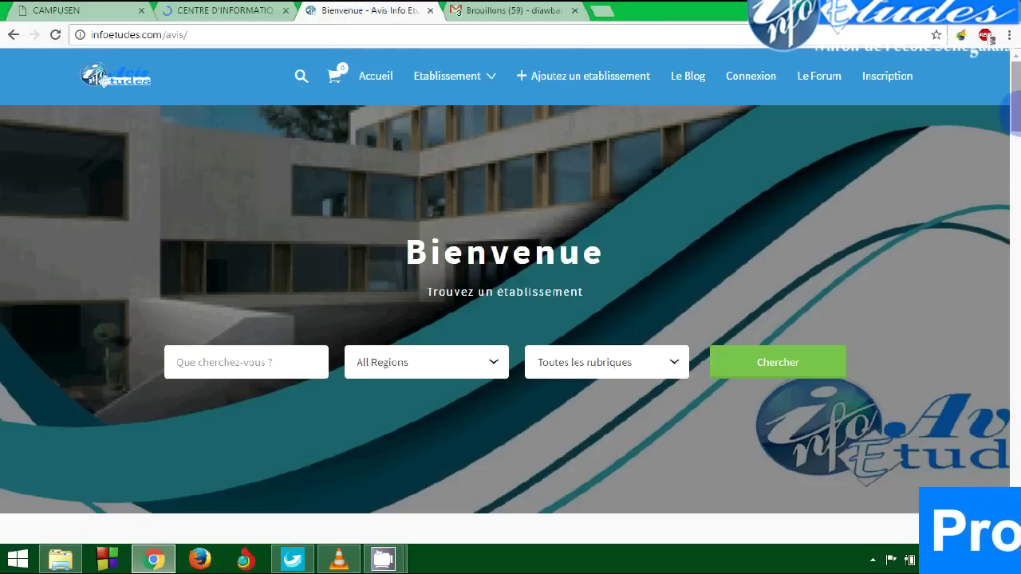
pyautogui.moveTo(1016, 120); pyautogui.dragTo(1012, 95)
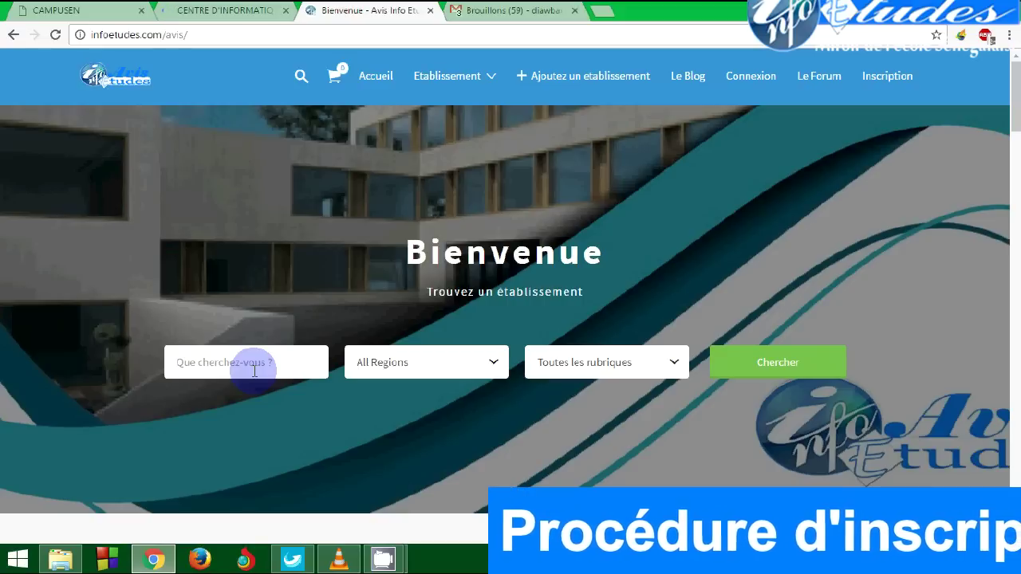
pyautogui.click(229, 366)
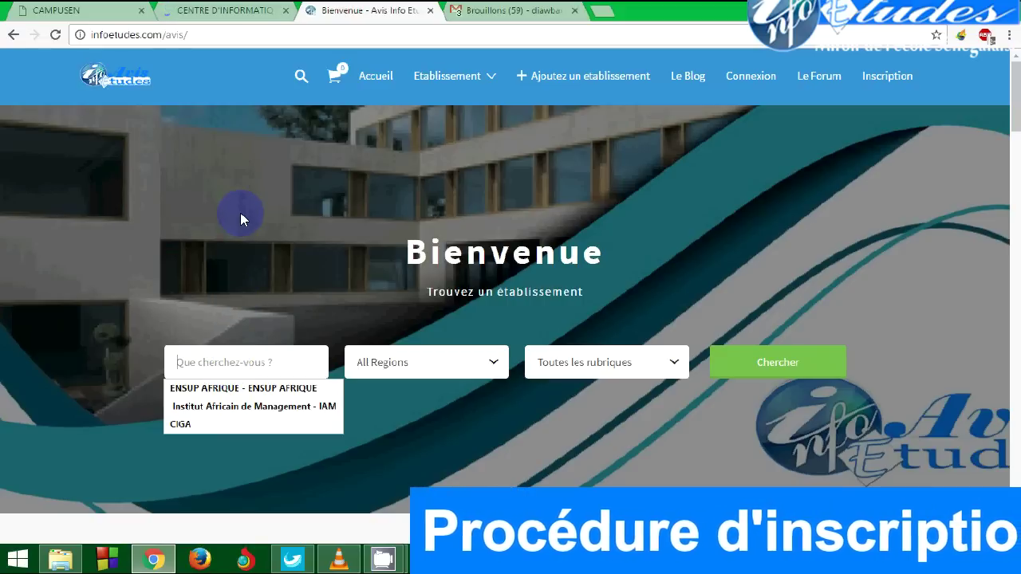
pyautogui.click(258, 424)
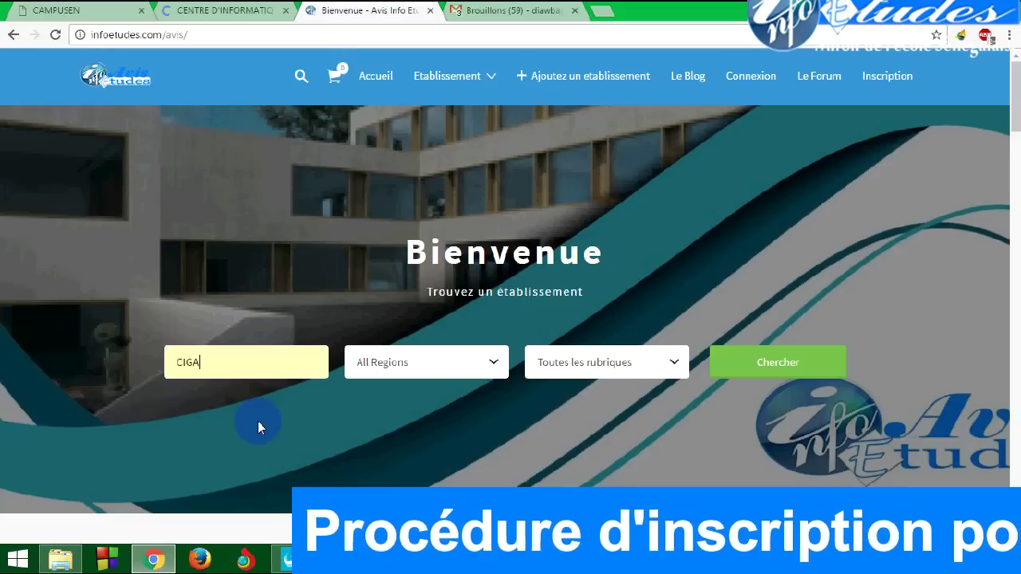
pyautogui.click(774, 361)
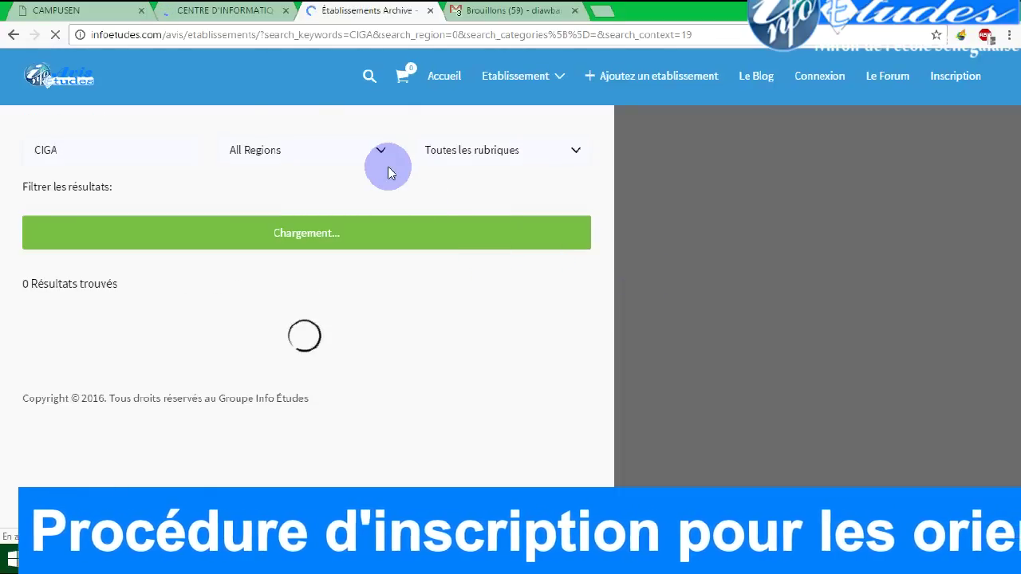
# - Check the home page of ciga-formation.com and open the Centre d'Informatique et de Gestion Appliquée listing from the Info Etudes results
pyautogui.click(230, 11)
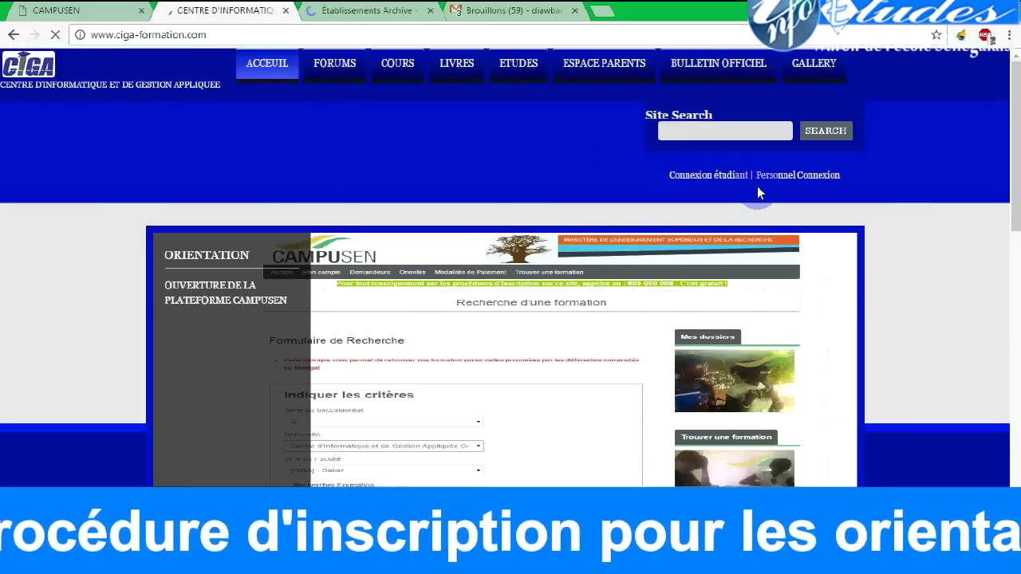
pyautogui.moveTo(1018, 197)
pyautogui.mouseDown()
pyautogui.moveTo(1012, 483)
pyautogui.moveTo(1011, 205)
pyautogui.moveTo(1018, 186)
pyautogui.mouseUp()
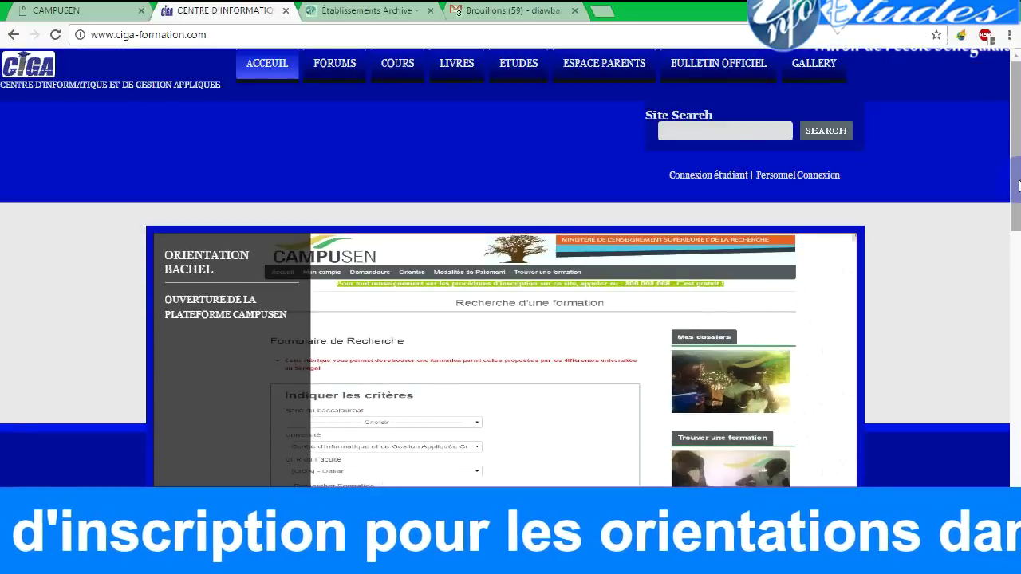
pyautogui.click(373, 7)
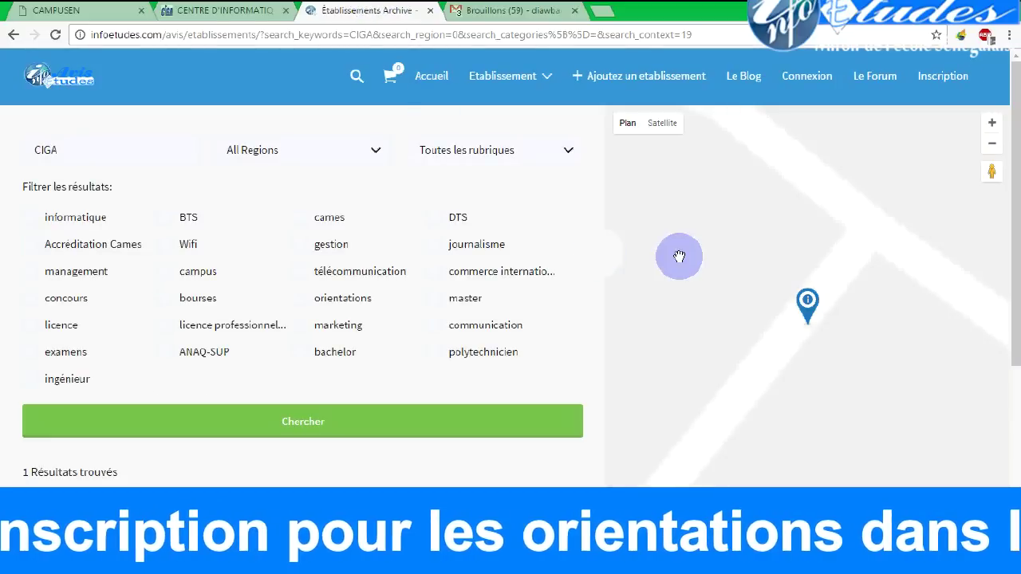
pyautogui.moveTo(1007, 190); pyautogui.dragTo(813, 379)
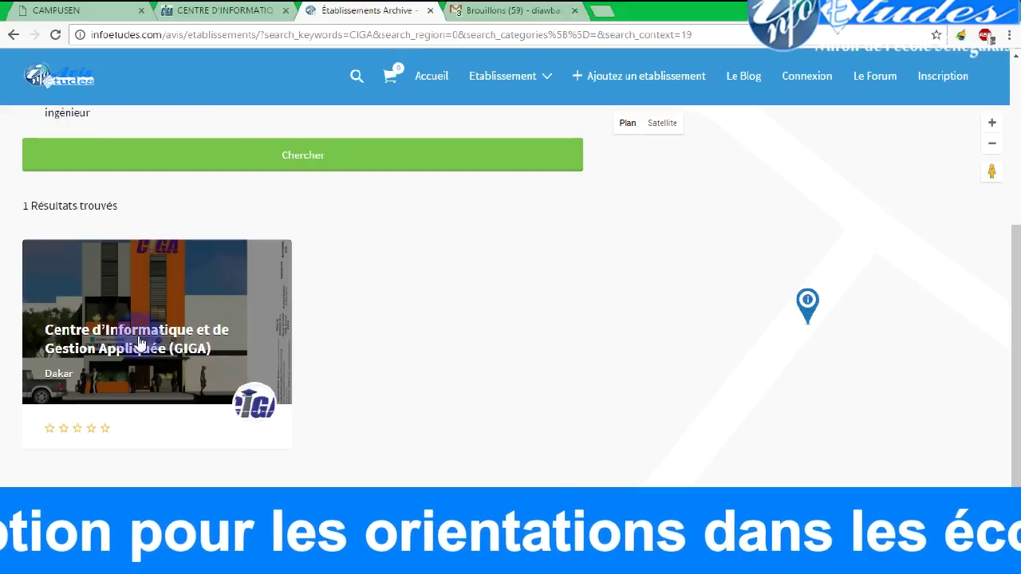
pyautogui.click(157, 355)
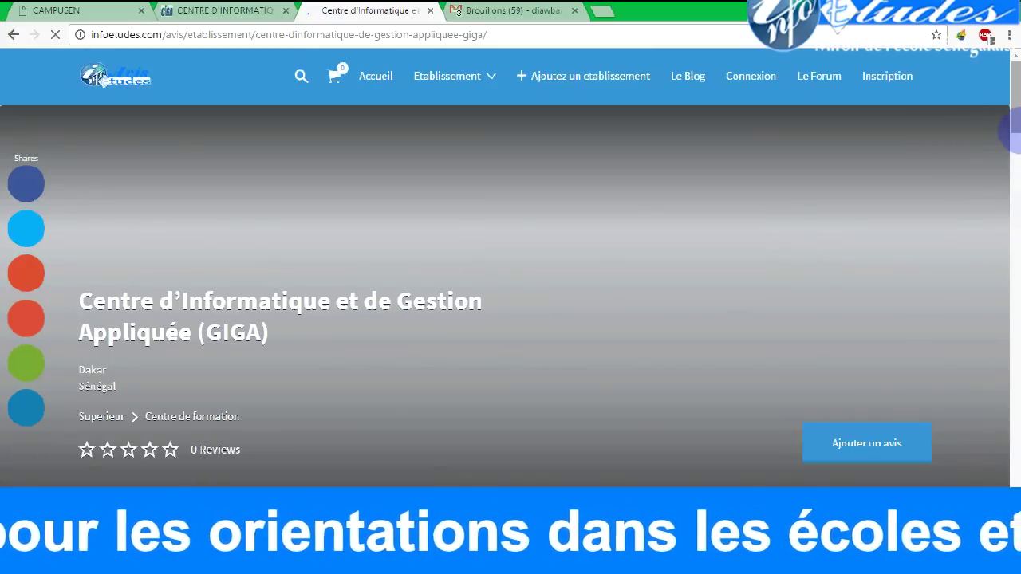
# - Look through the school's Info Etudes listing, covering its departments, modular courses, tags and review section
pyautogui.scroll(-3, 1013, 143)
pyautogui.scroll(-1, 1018, 146)
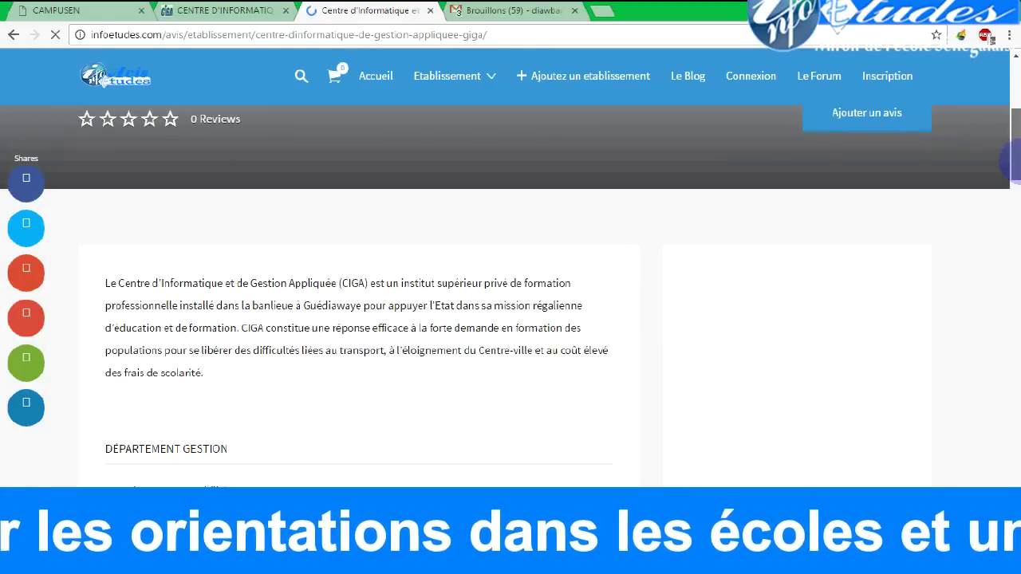
pyautogui.scroll(-2, 1010, 160)
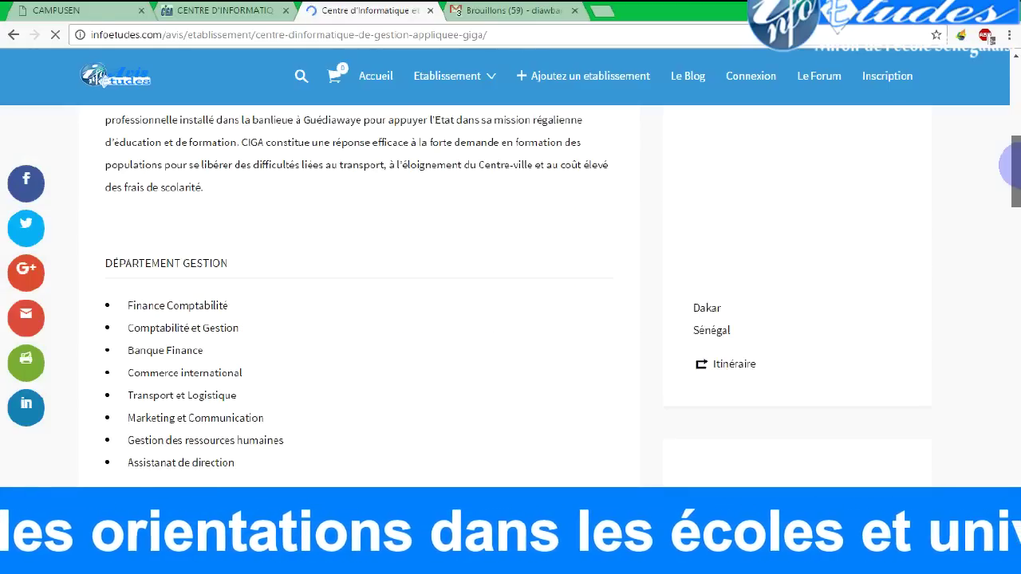
pyautogui.scroll(-2, 1009, 165)
pyautogui.scroll(-5, 1010, 199)
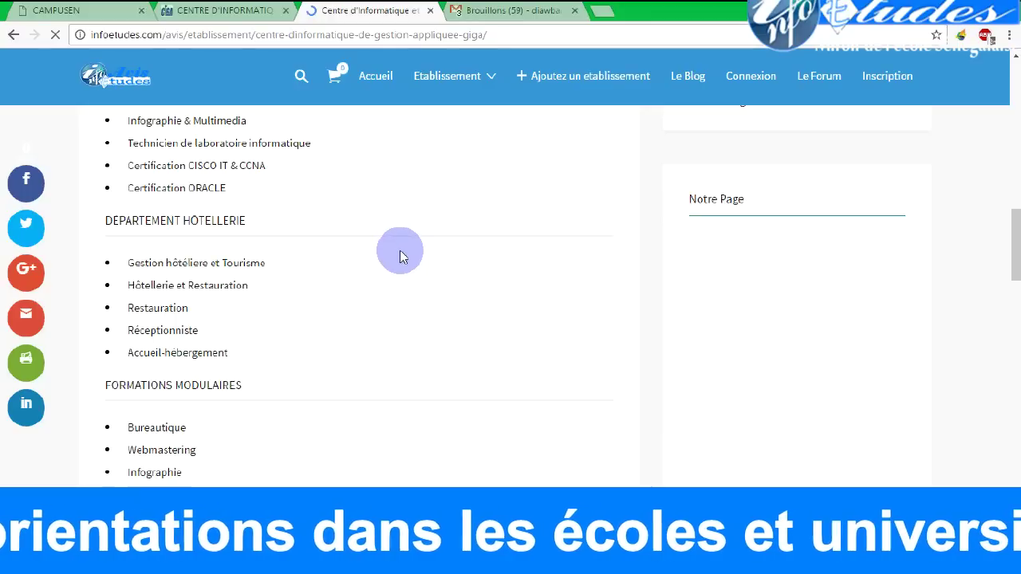
pyautogui.moveTo(1009, 249); pyautogui.dragTo(1011, 317)
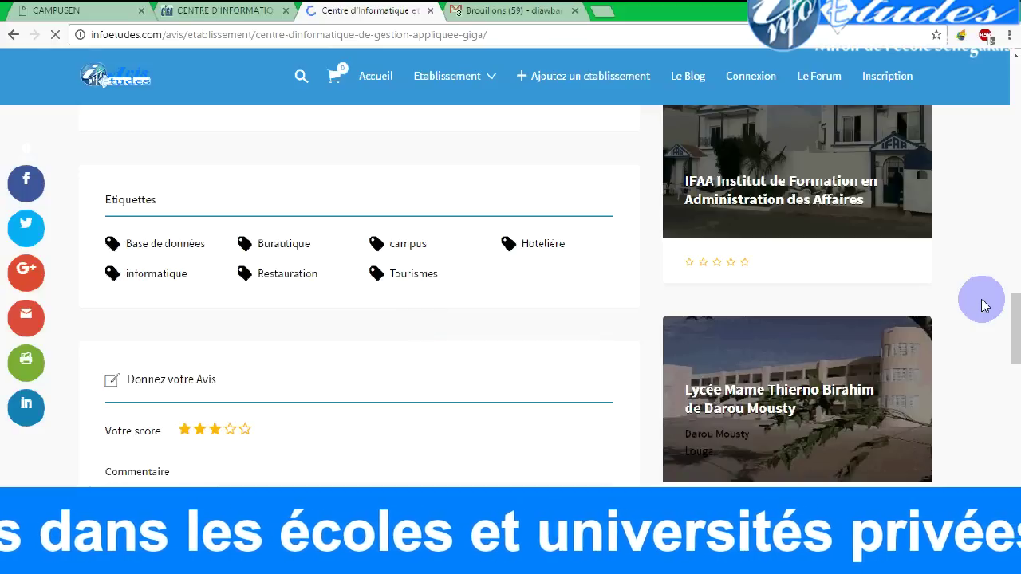
pyautogui.moveTo(1010, 322); pyautogui.dragTo(1015, 162)
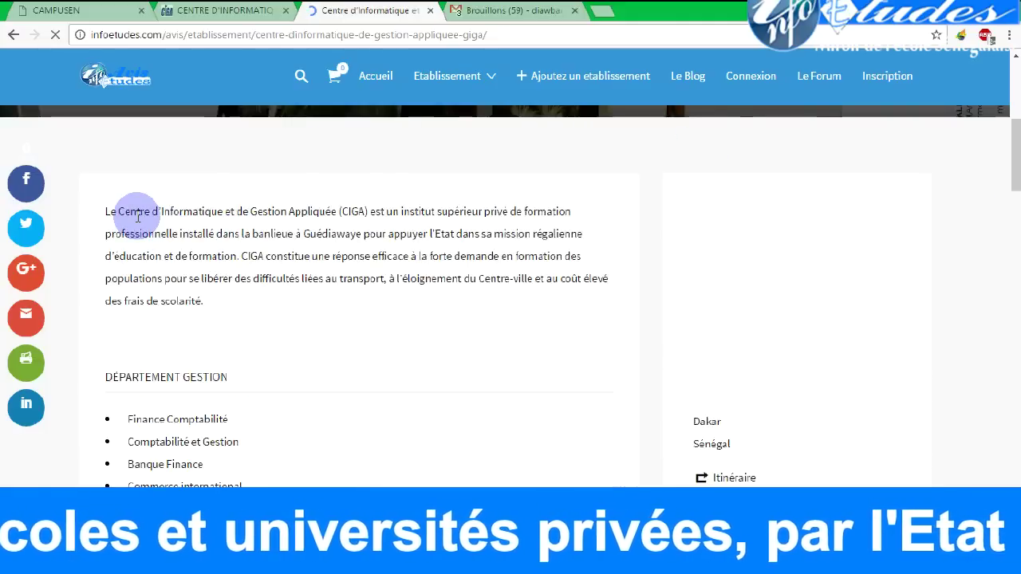
# - Read the school's presentation paragraph and the Finance Comptabilité entry under Département Gestion
pyautogui.tripleClick(135, 214)
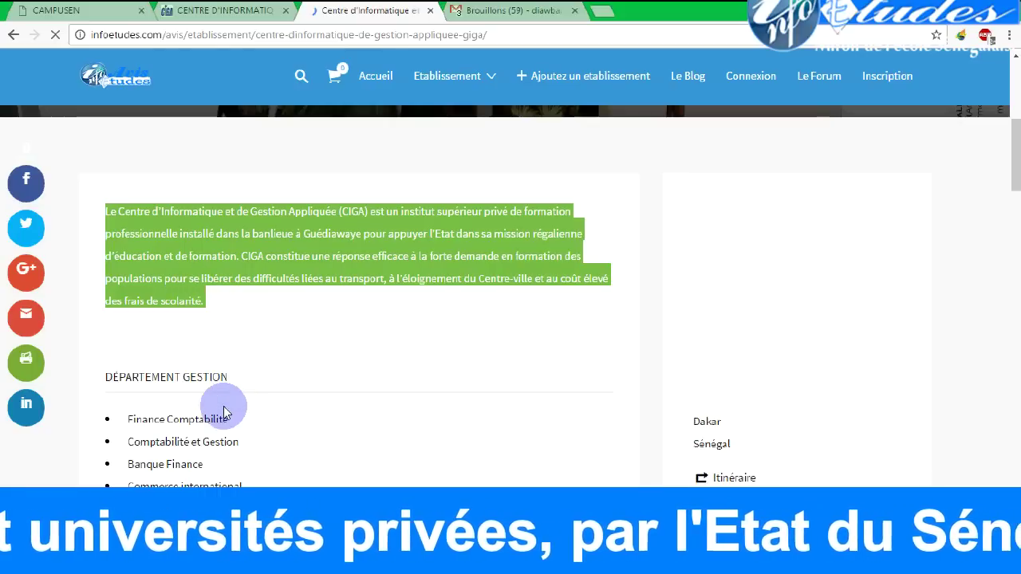
pyautogui.click(201, 424)
pyautogui.tripleClick(201, 424)
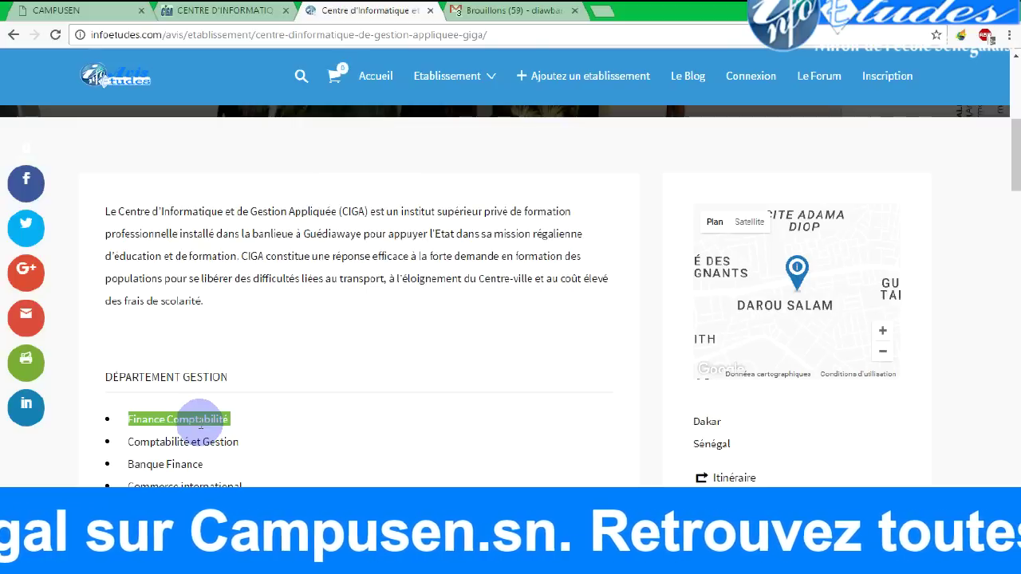
pyautogui.click(351, 269)
# - Return to the Campusen filière page and set CIGA's first two choices to BTS Secrétariat Bureautique and Comptabilité
pyautogui.click(94, 10)
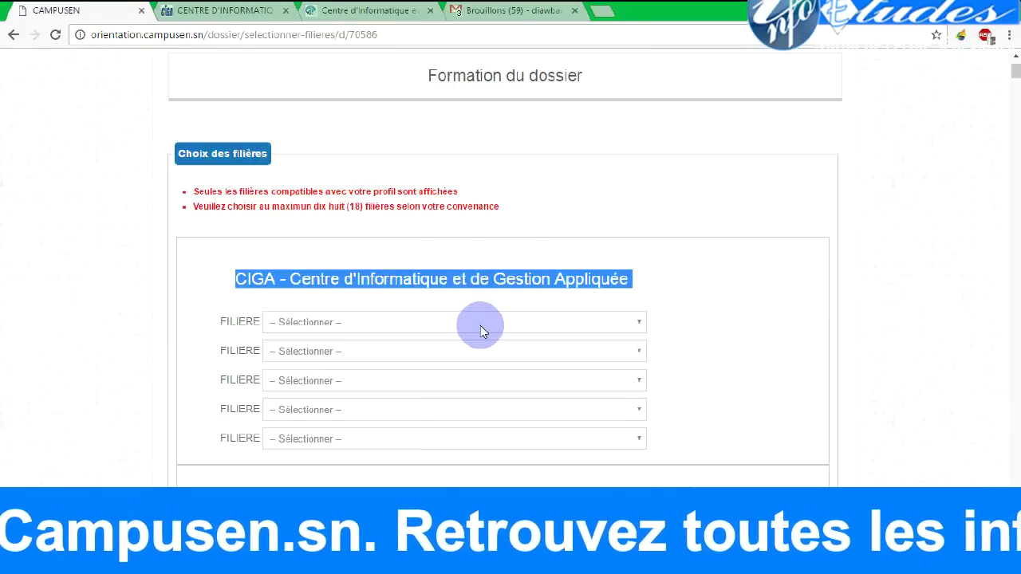
pyautogui.click(480, 325)
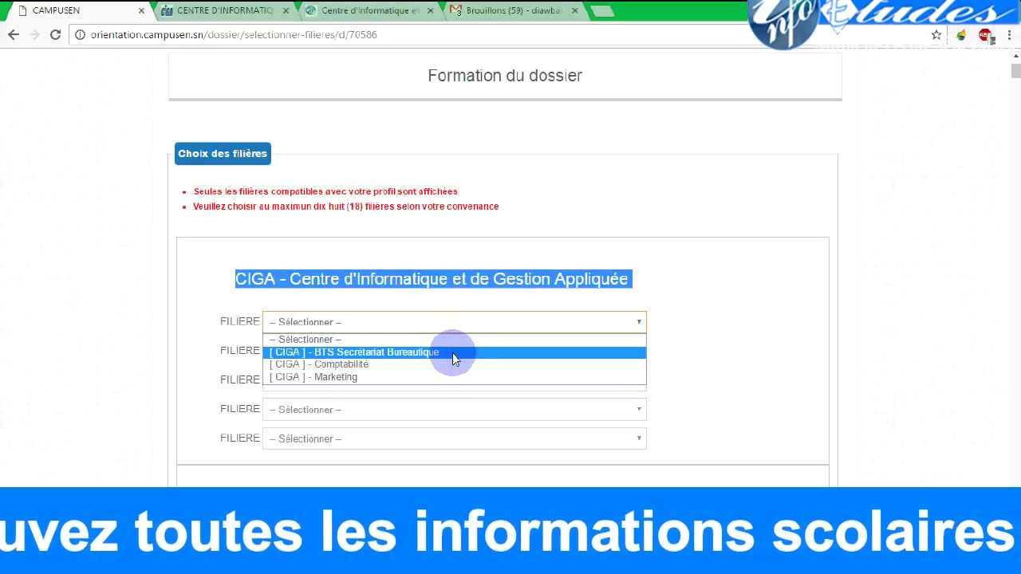
pyautogui.click(453, 354)
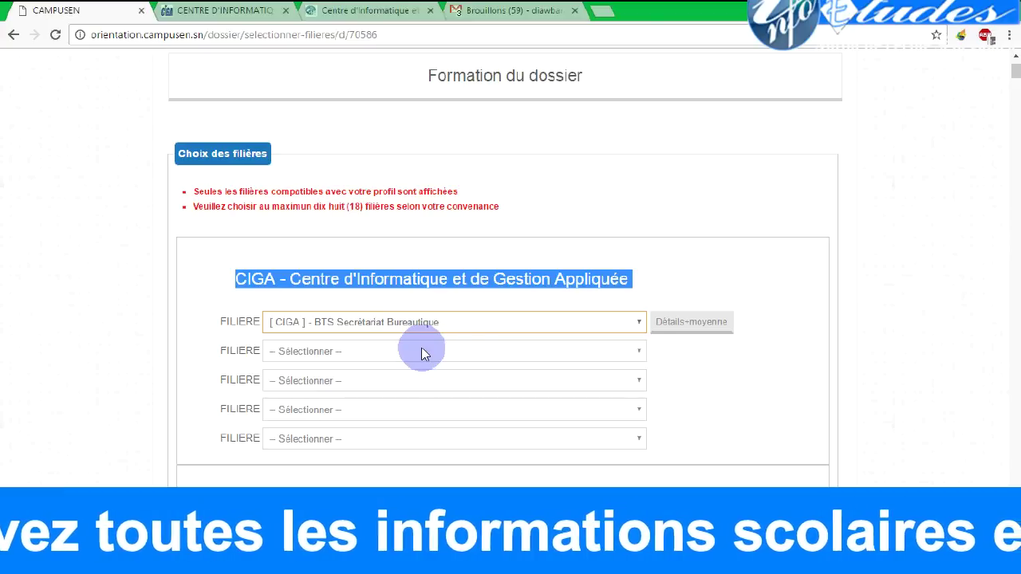
pyautogui.click(422, 351)
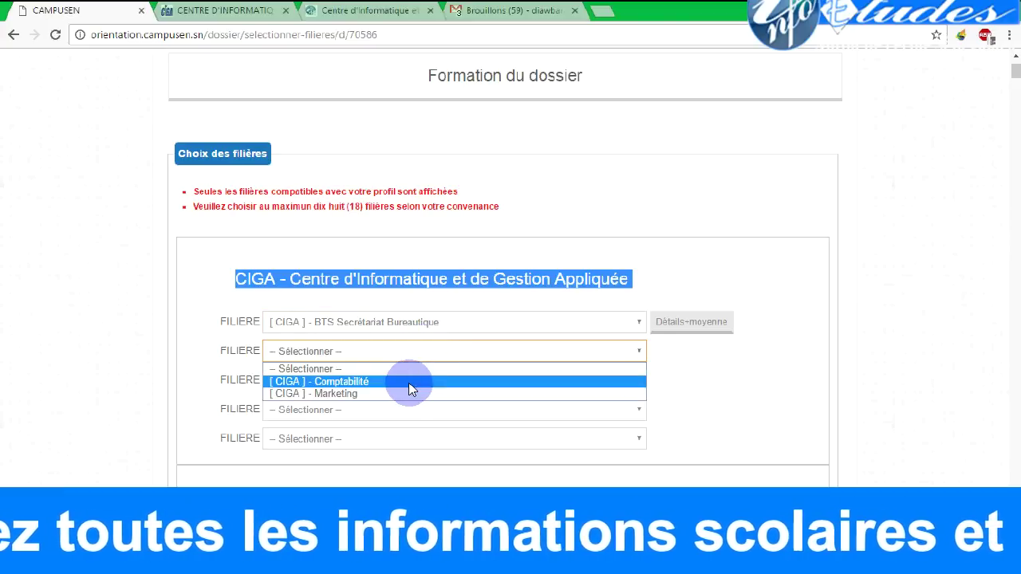
pyautogui.click(411, 383)
pyautogui.click(884, 229)
# - Set the first two filière choices of CUIM to Commerce International and Comptabilité/ Gestion
pyautogui.scroll(-2, 884, 229)
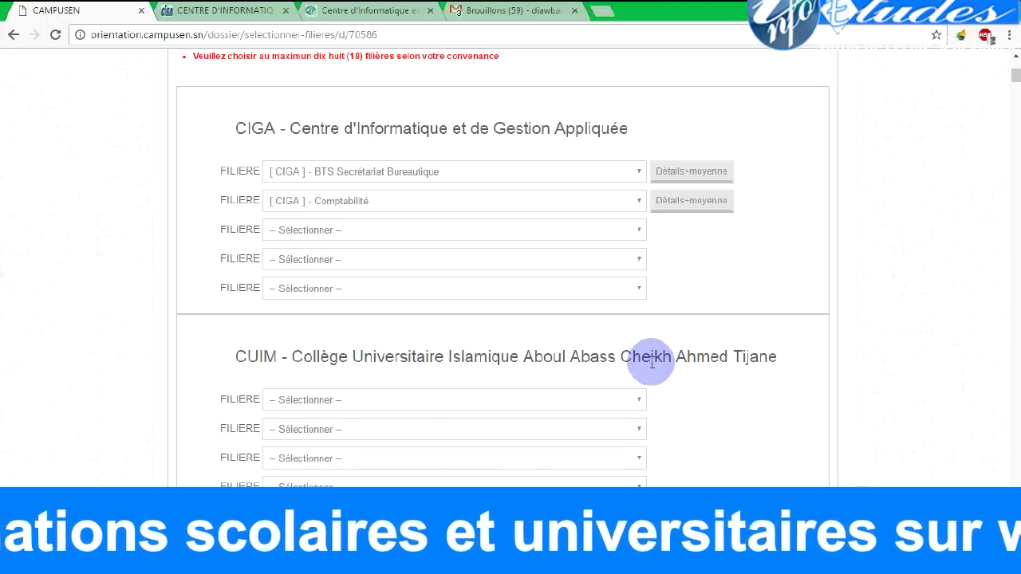
pyautogui.click(617, 401)
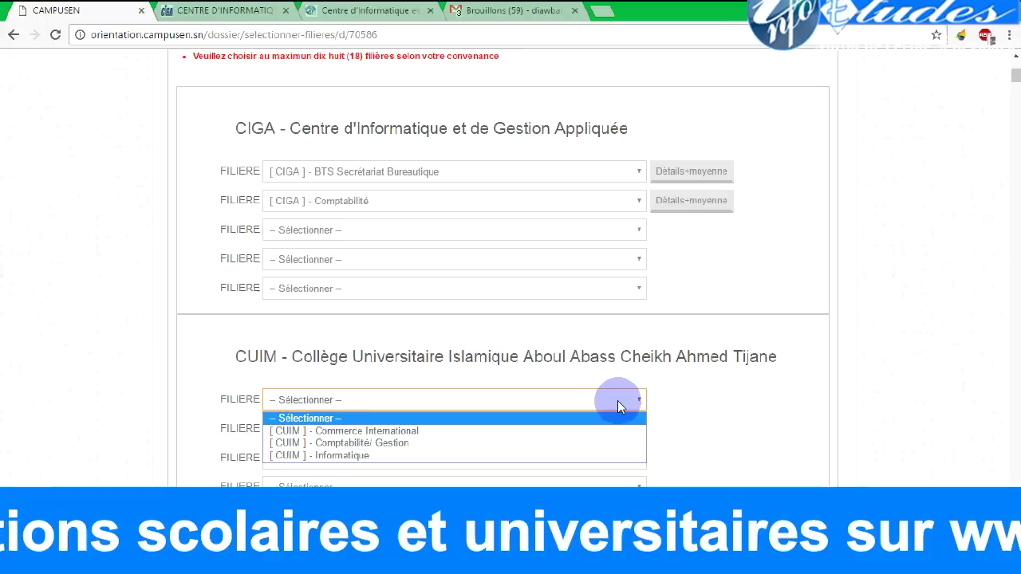
pyautogui.click(589, 431)
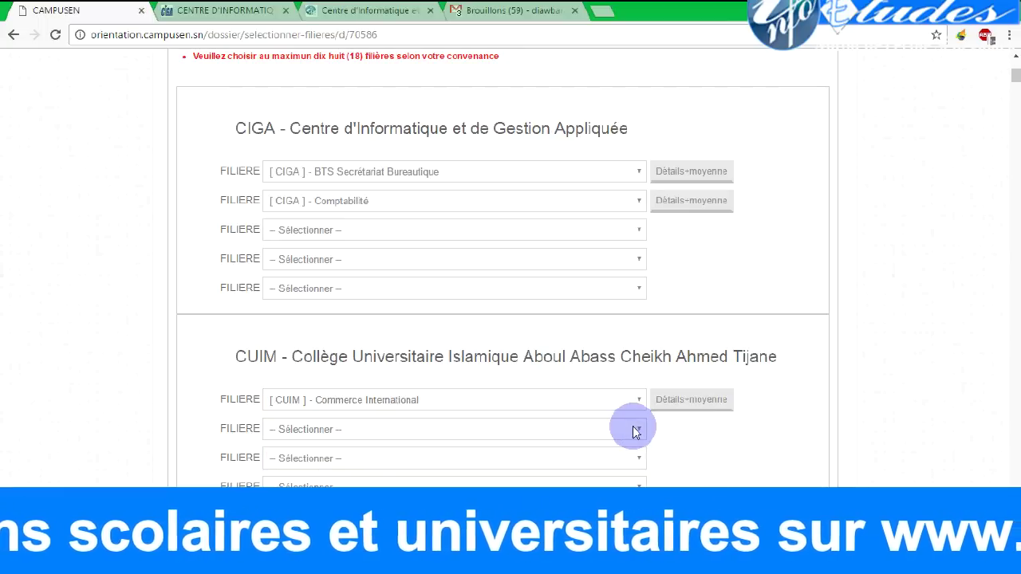
pyautogui.click(631, 432)
pyautogui.click(607, 463)
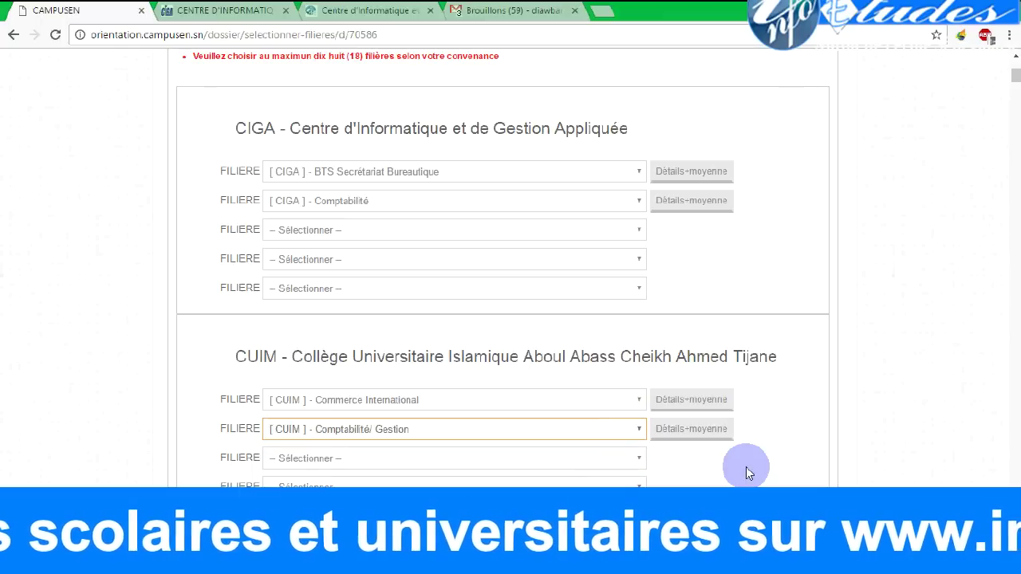
pyautogui.click(813, 477)
# - Set EC2LT's first filière choice to Licence en Télécommunications et Réseaux
pyautogui.scroll(-2, 812, 477)
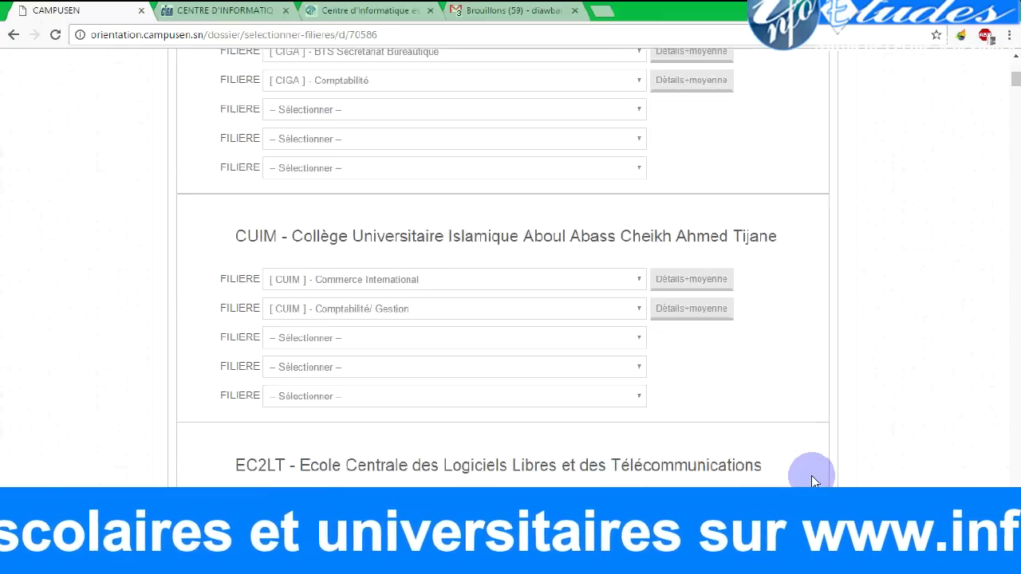
pyautogui.scroll(-3, 811, 476)
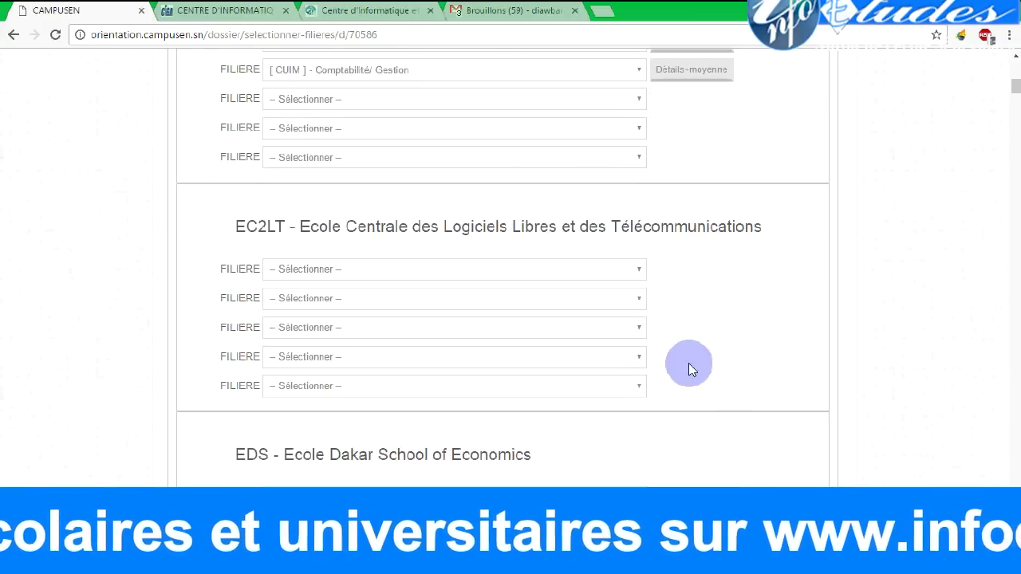
pyautogui.click(628, 273)
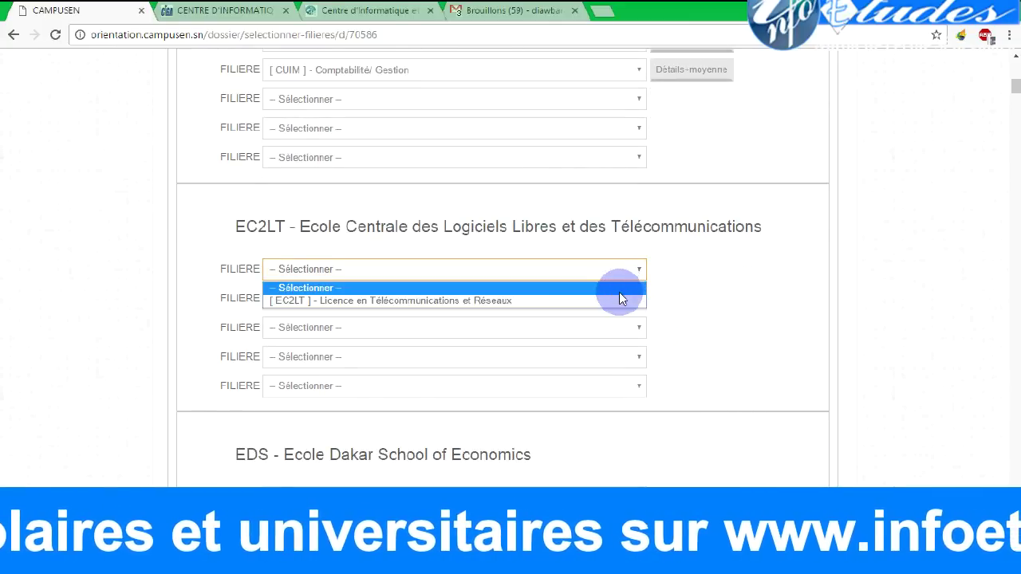
pyautogui.click(619, 293)
pyautogui.click(615, 275)
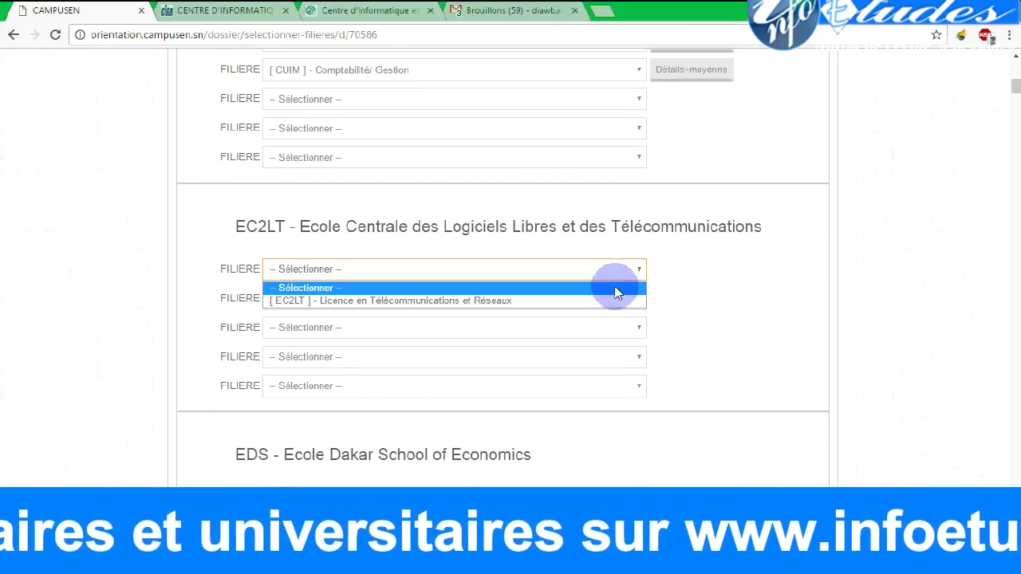
pyautogui.click(615, 301)
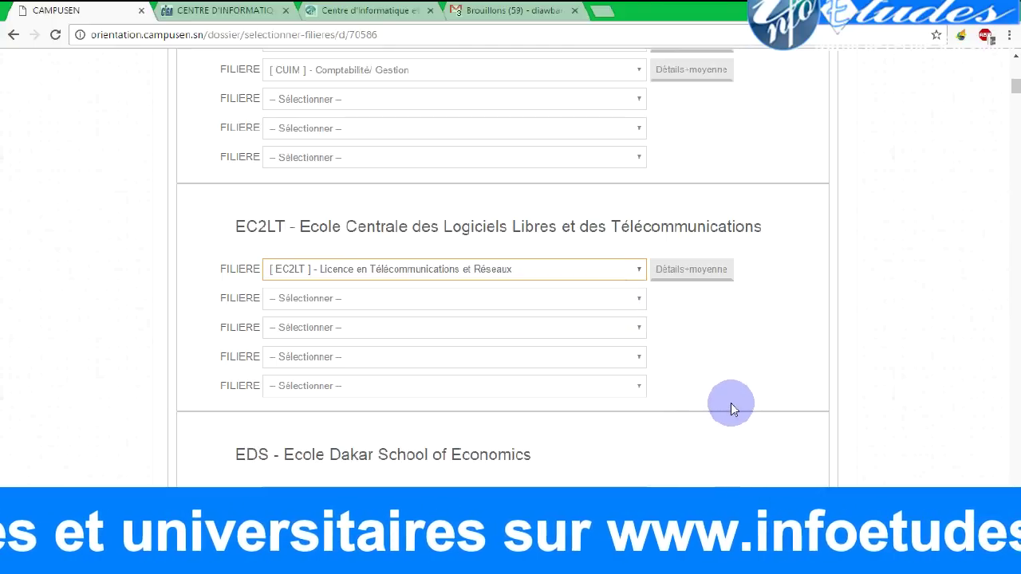
pyautogui.click(758, 412)
# - Set the first two filière choices of EDS to BTS Commerce International and BTS COMPTABILITE-GESTION
pyautogui.scroll(-4, 759, 412)
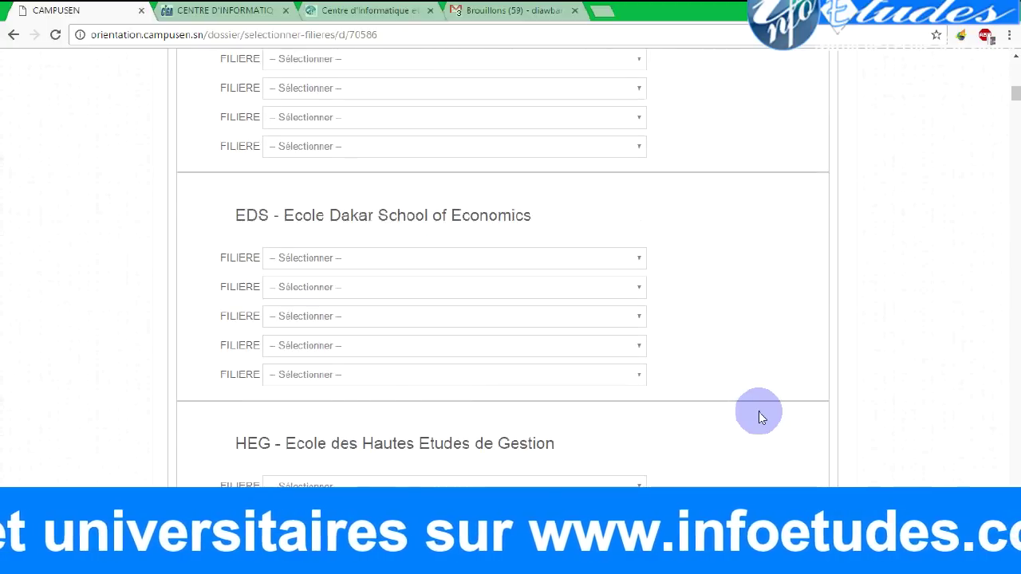
pyautogui.click(627, 197)
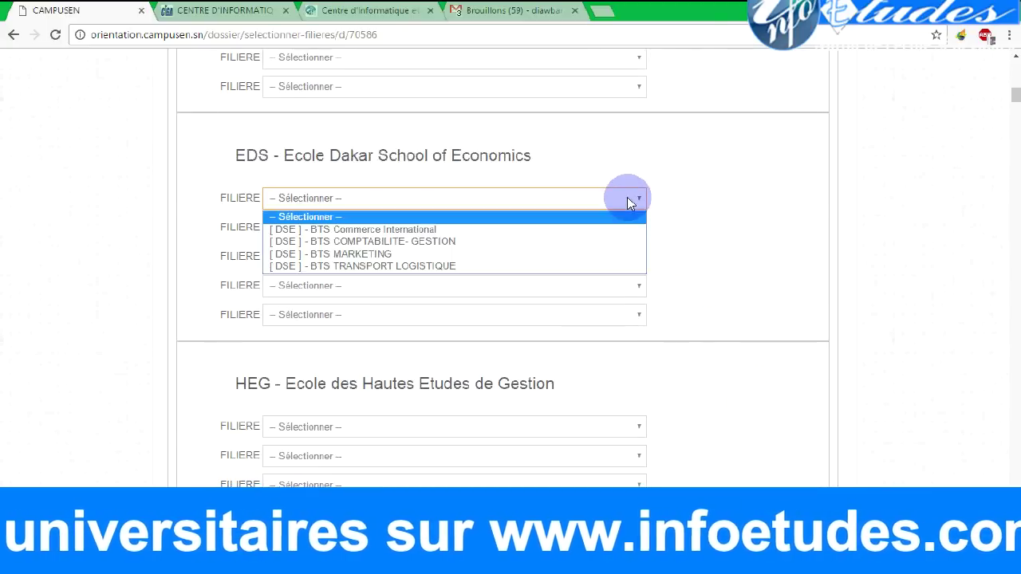
pyautogui.click(621, 230)
pyautogui.click(615, 228)
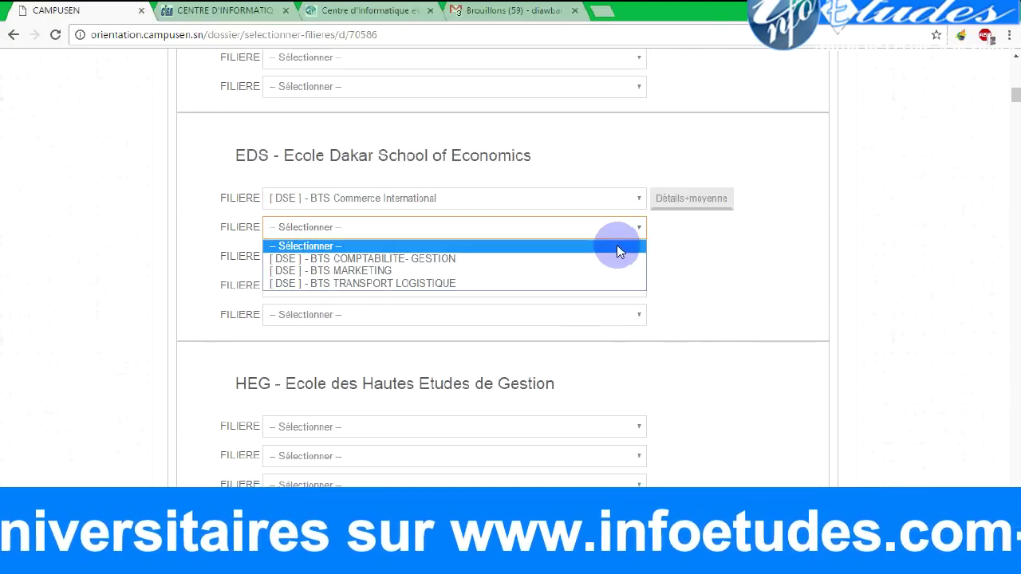
pyautogui.click(615, 260)
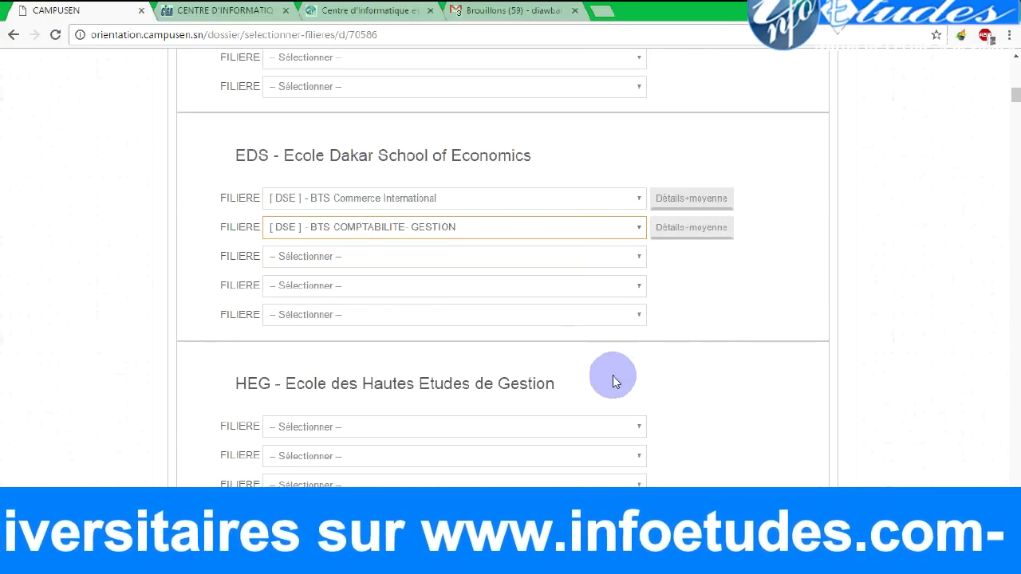
# - Set HEG's first three filière choices to BTS Commerce International, BTS Comptabilité-Gestion and BTS Marketing
pyautogui.click(599, 428)
pyautogui.click(598, 458)
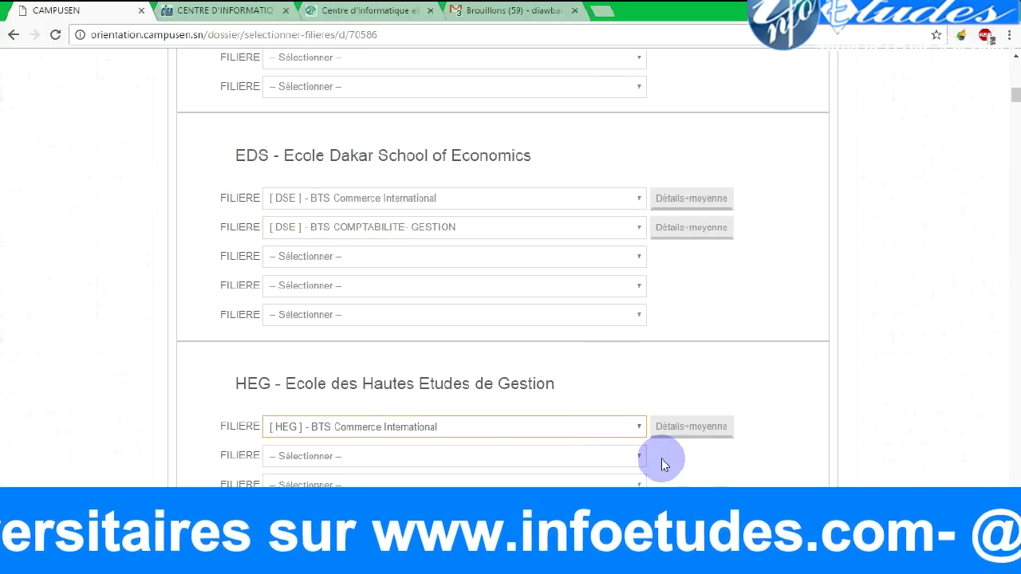
pyautogui.scroll(-3, 706, 465)
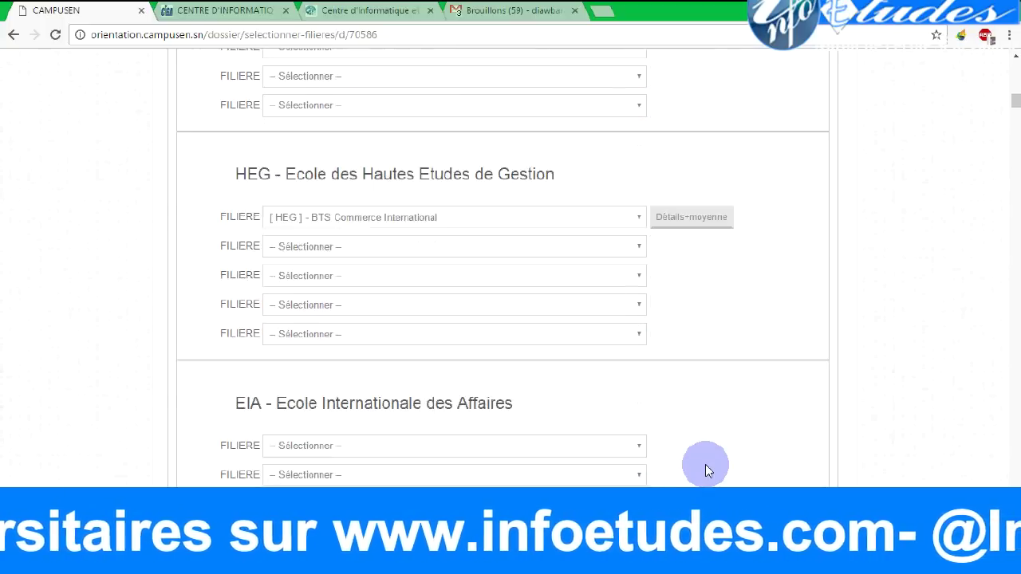
pyautogui.click(623, 190)
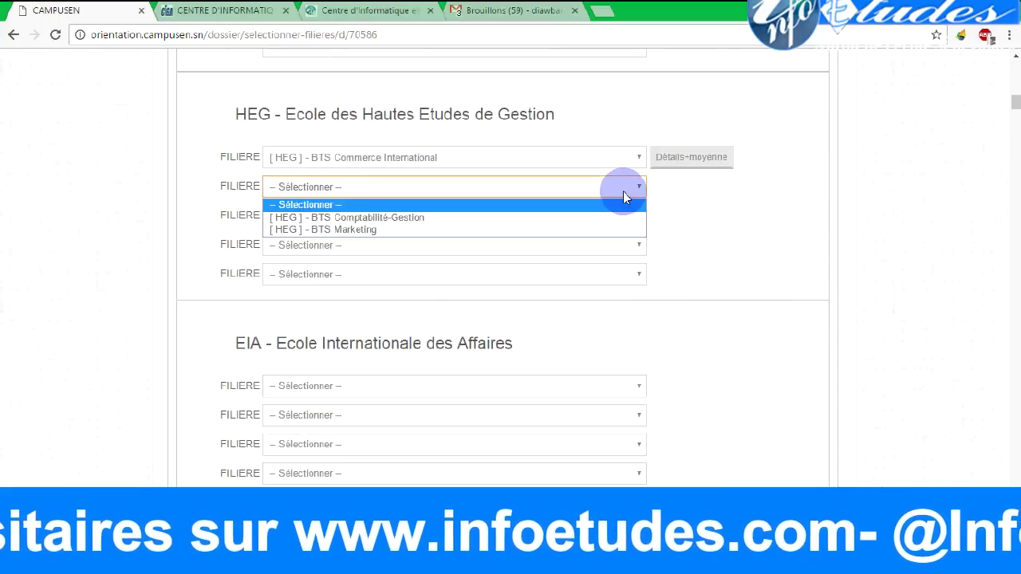
pyautogui.click(616, 216)
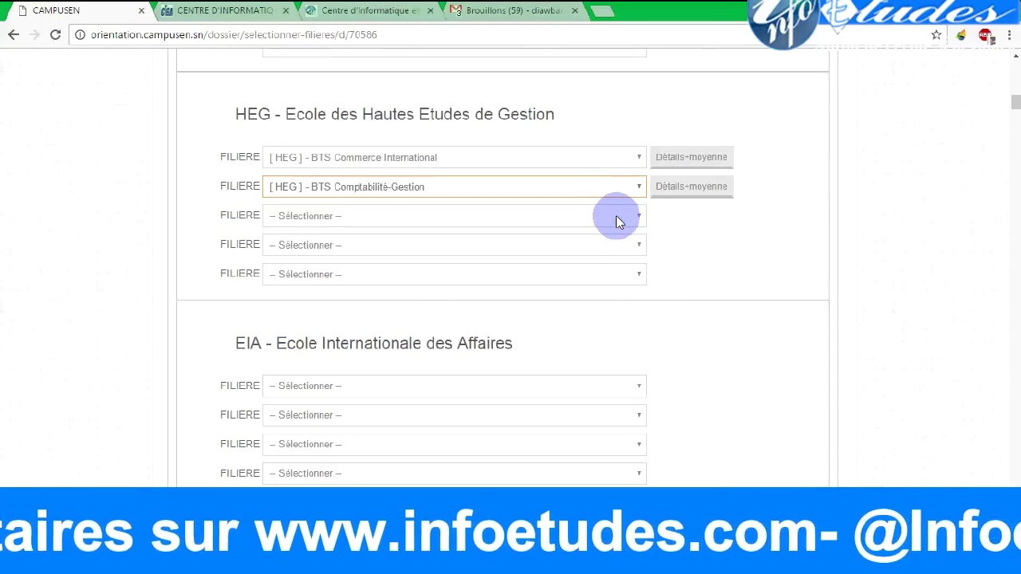
pyautogui.click(616, 215)
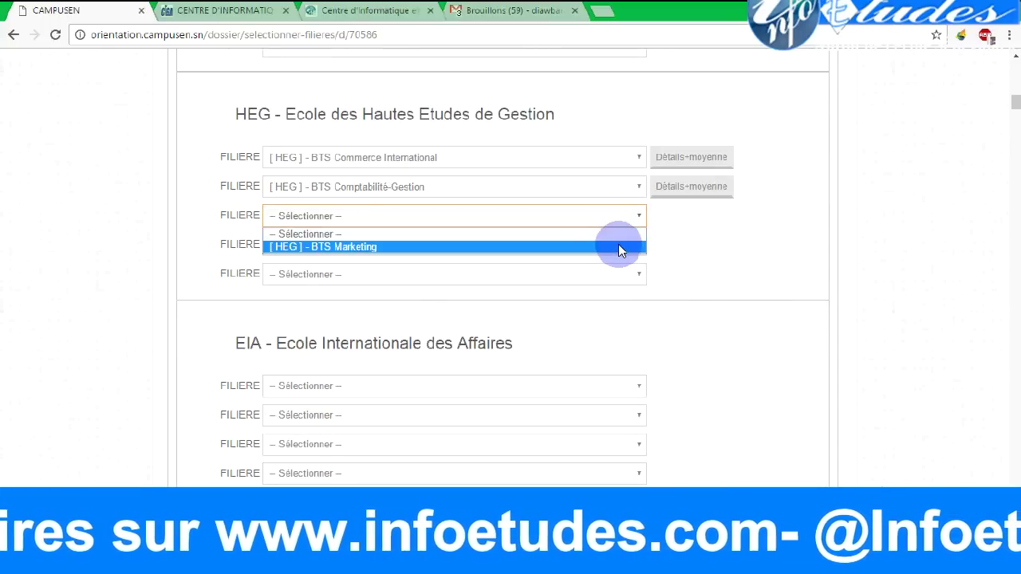
pyautogui.click(618, 244)
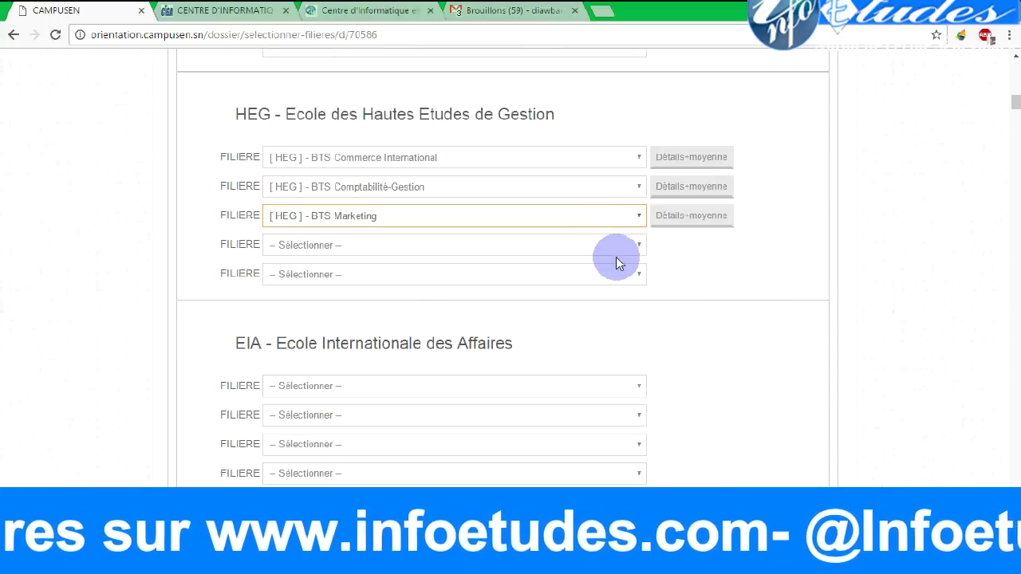
# - Choose LICENCE PROFESSIONNELLE DE MANAGEMENT OPTION FINANCES as EIA's first filière and check the second choice for further options
pyautogui.click(612, 390)
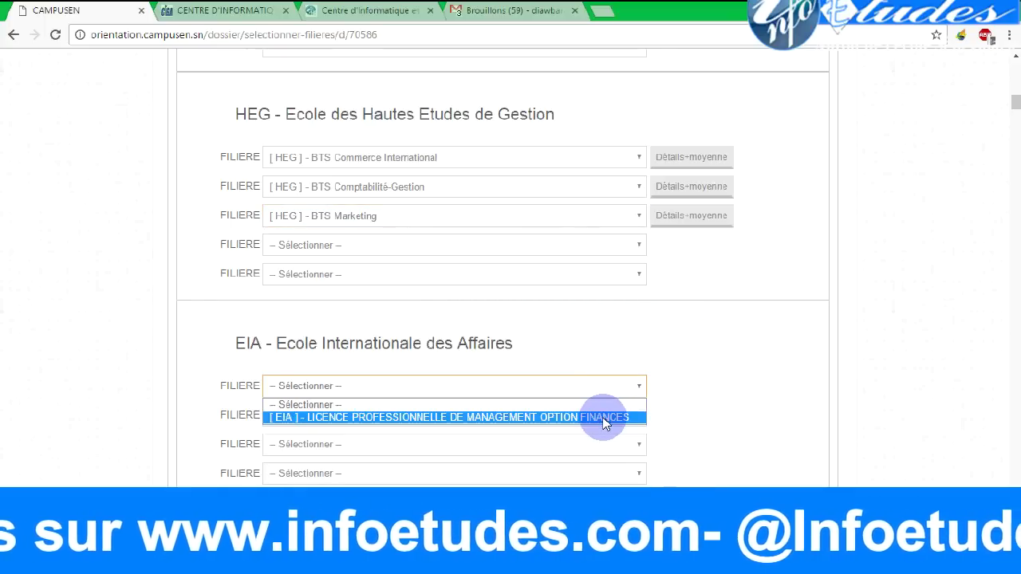
pyautogui.click(604, 418)
pyautogui.click(600, 415)
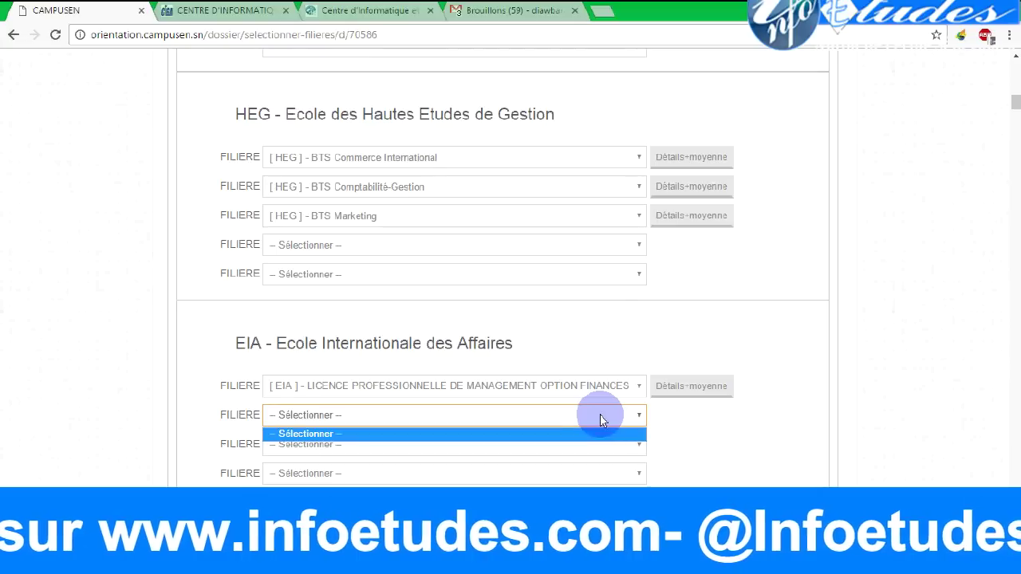
pyautogui.click(684, 472)
# - Set ESPC's first two filières to the licence professionnelle en science infirmiere et obstétriale and its sage femme option
pyautogui.scroll(-2, 683, 472)
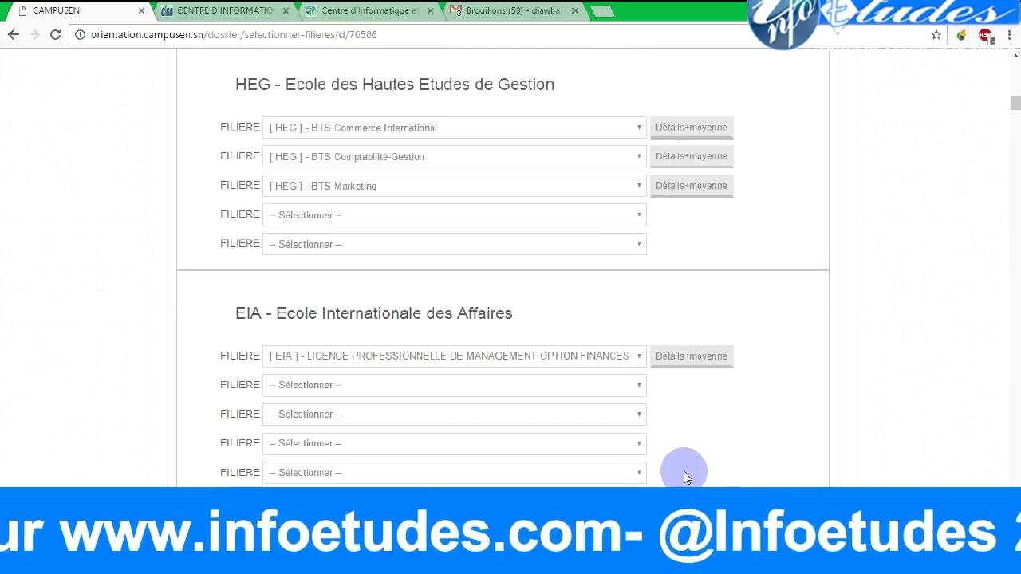
pyautogui.scroll(-4, 684, 472)
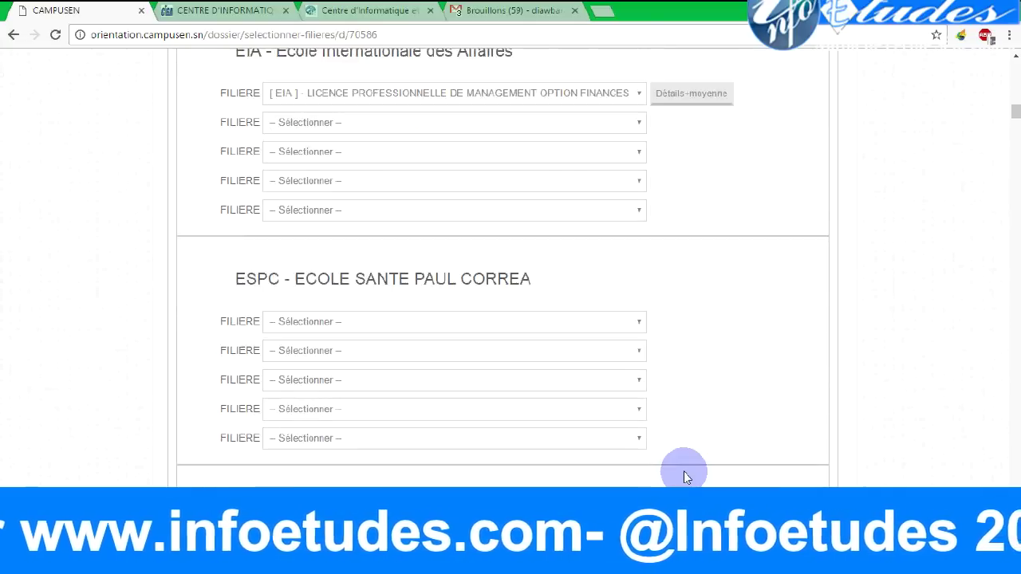
pyautogui.scroll(-1, 684, 471)
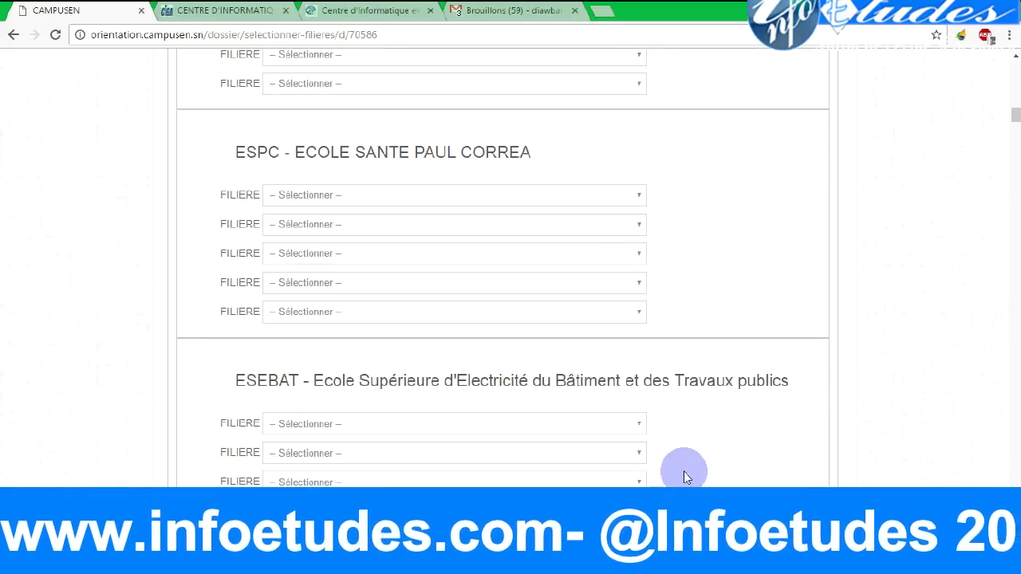
pyautogui.click(603, 199)
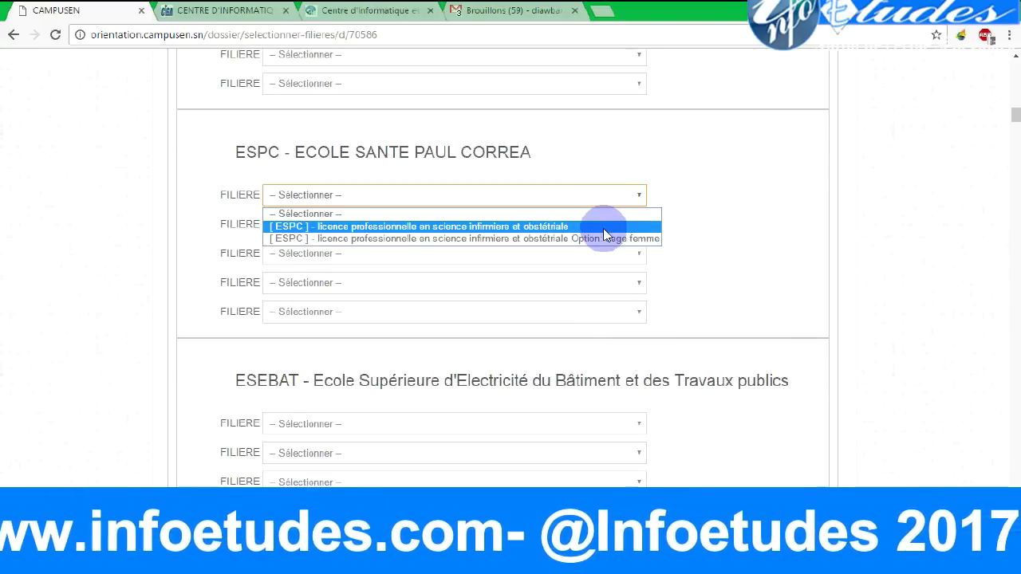
pyautogui.click(603, 227)
pyautogui.click(603, 228)
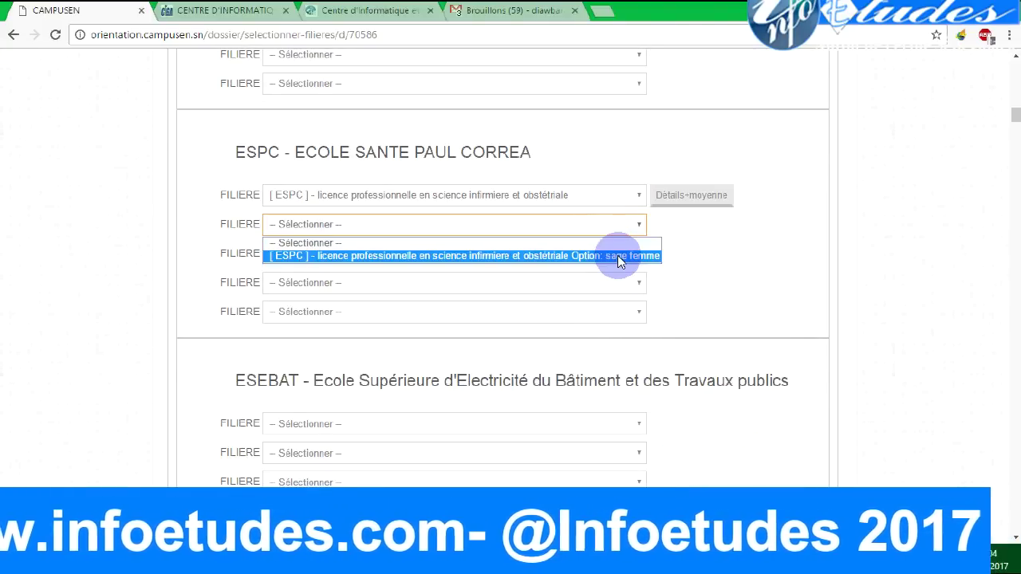
pyautogui.click(617, 255)
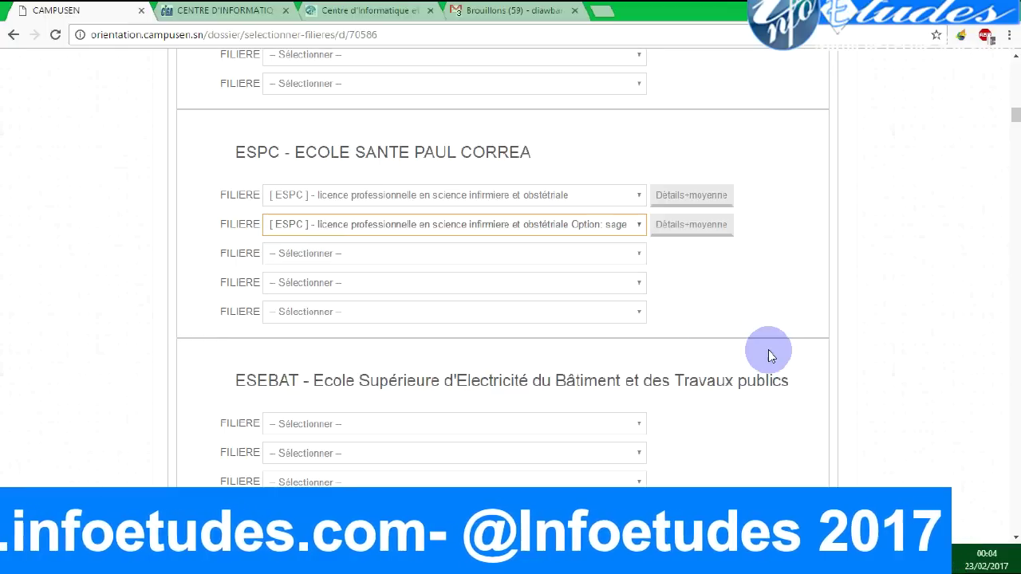
pyautogui.click(867, 333)
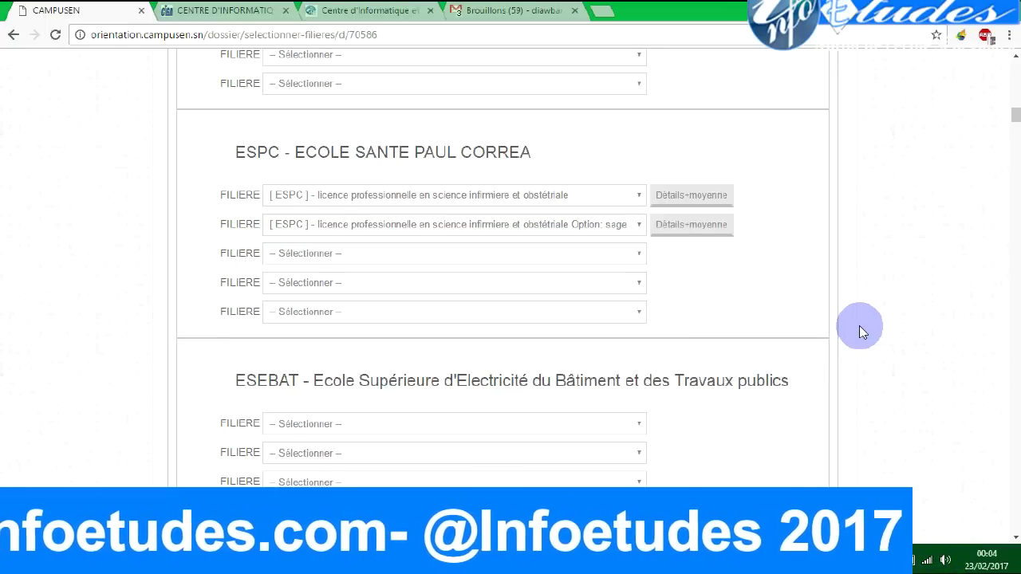
# - Set the first two filière choices of ESEBAT to Génie Civil and Electromécanique
pyautogui.scroll(-1, 863, 332)
pyautogui.scroll(-2, 861, 331)
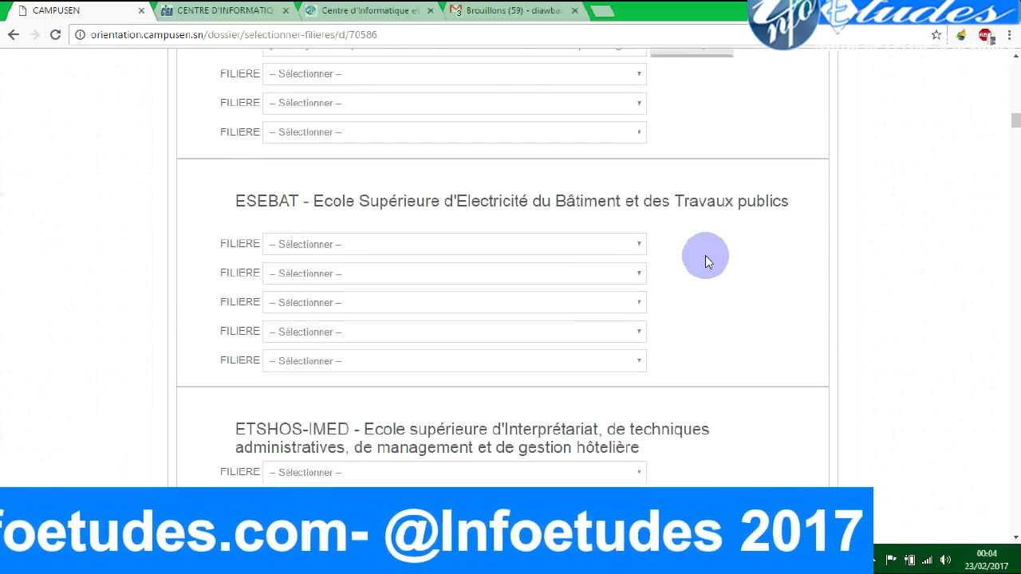
pyautogui.click(643, 241)
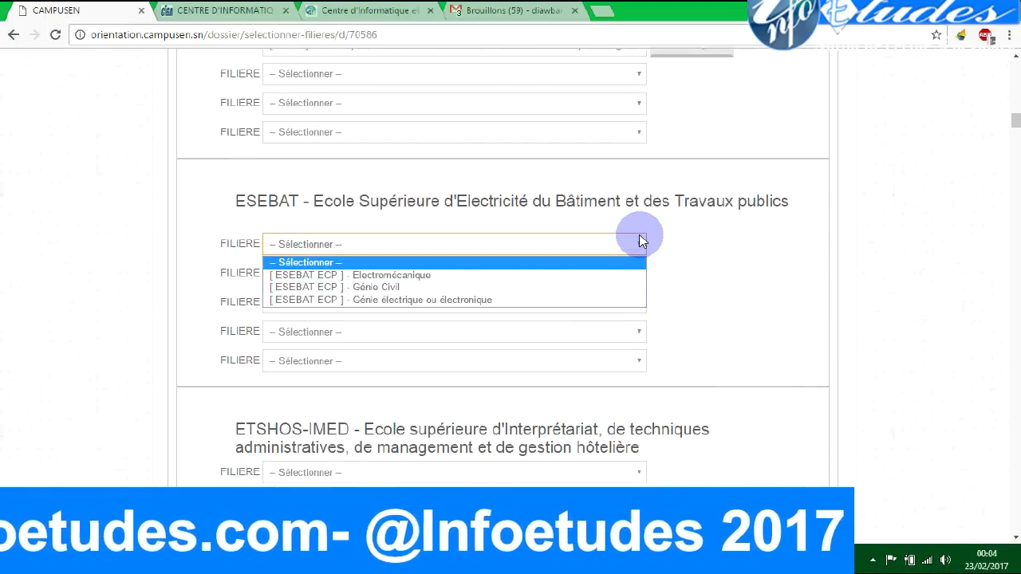
pyautogui.click(607, 288)
pyautogui.click(606, 281)
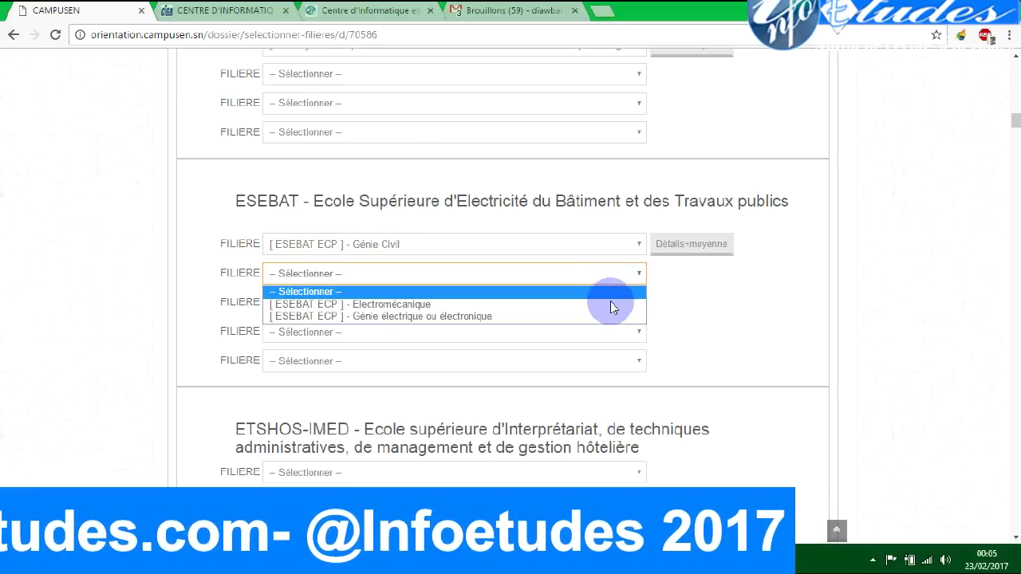
pyautogui.click(610, 307)
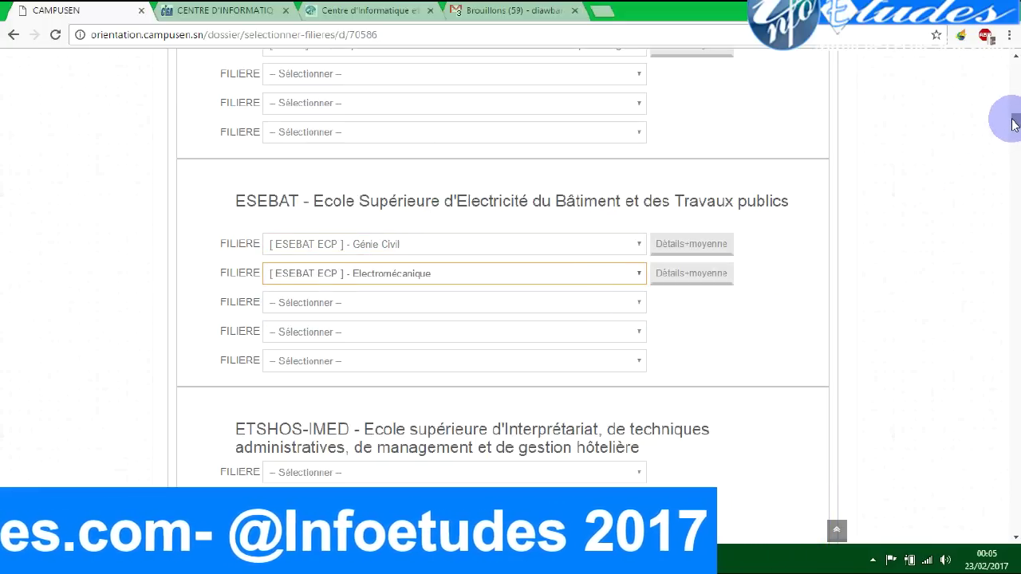
# - Set ESUP Saint Louis's first two filières to the sage femme and infirmier d'Etat licences, and ESTM's first to Licence en Télécommunications Réseaux
pyautogui.scroll(3, 1015, 117)
pyautogui.scroll(10, 1015, 118)
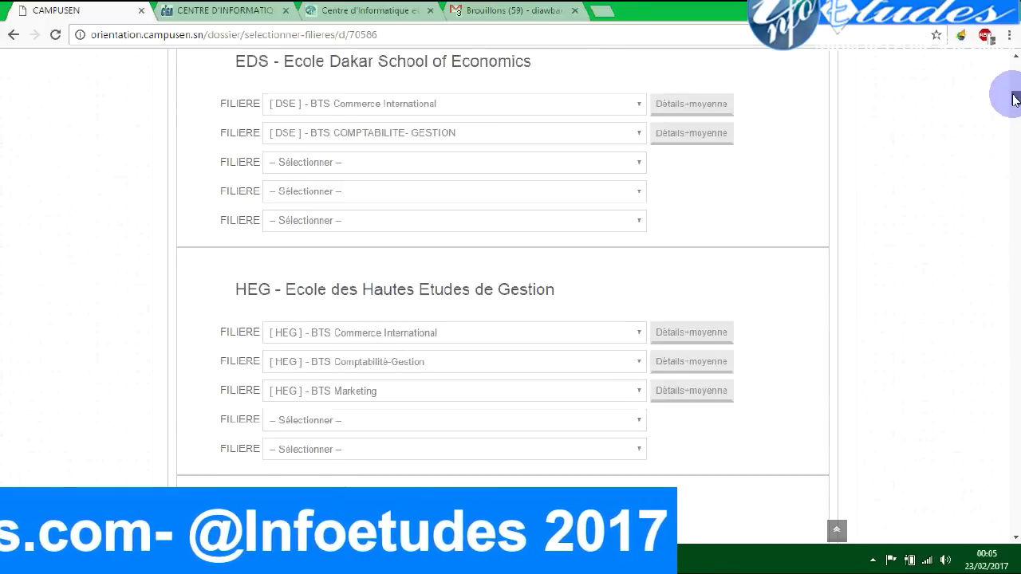
pyautogui.scroll(10, 1014, 88)
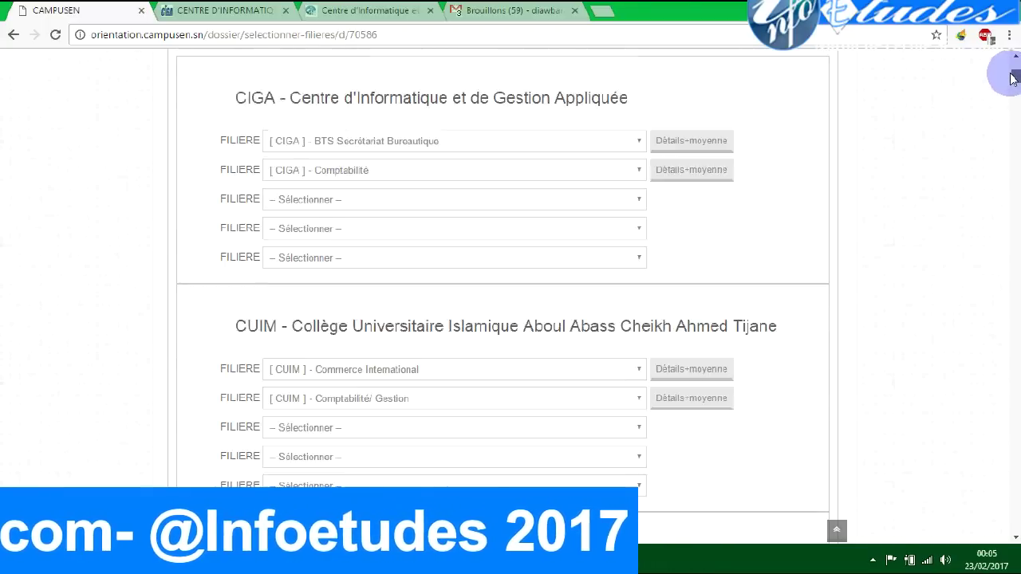
pyautogui.moveTo(1012, 74); pyautogui.dragTo(1016, 159)
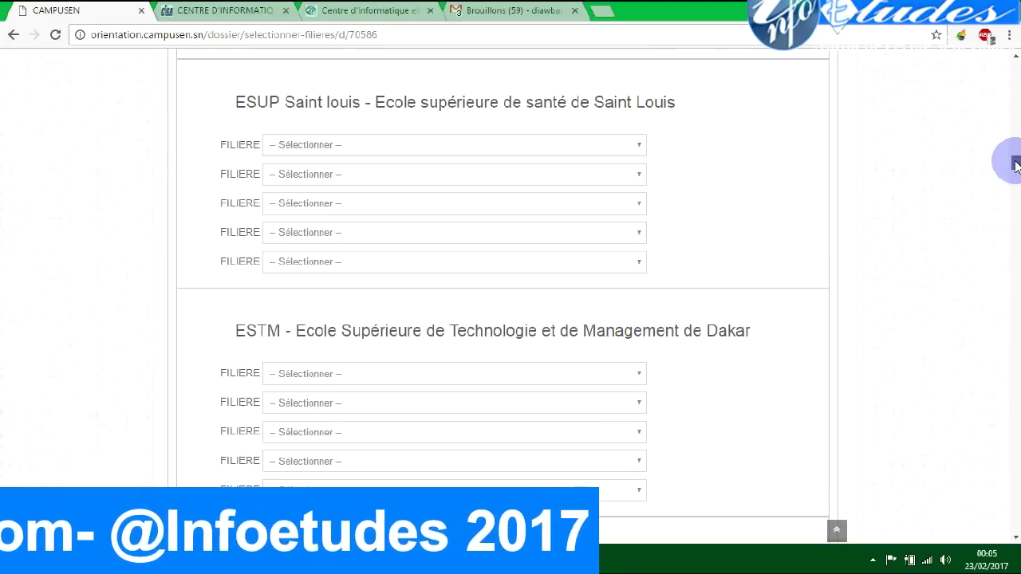
pyautogui.click(594, 145)
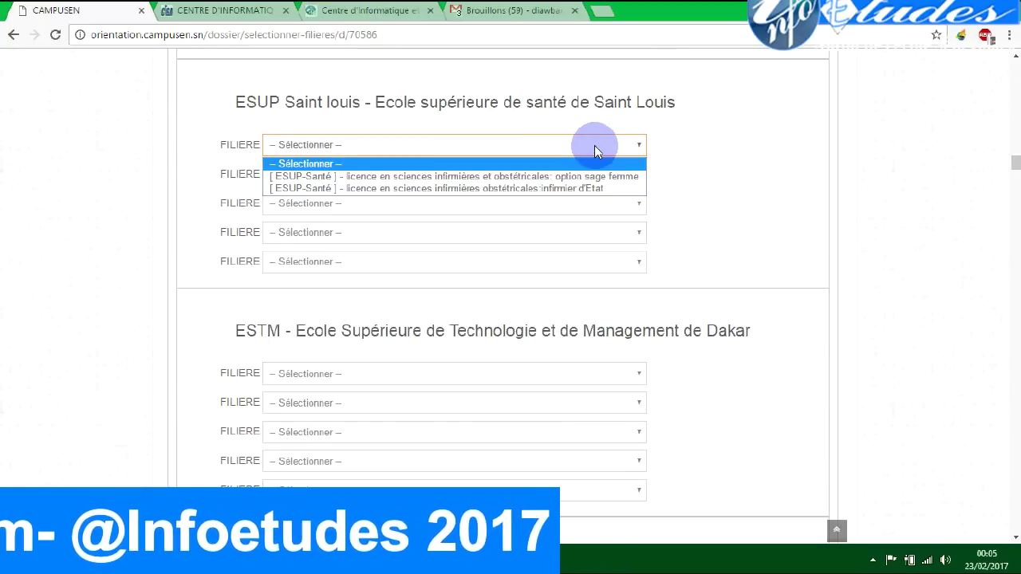
pyautogui.click(596, 176)
pyautogui.click(595, 176)
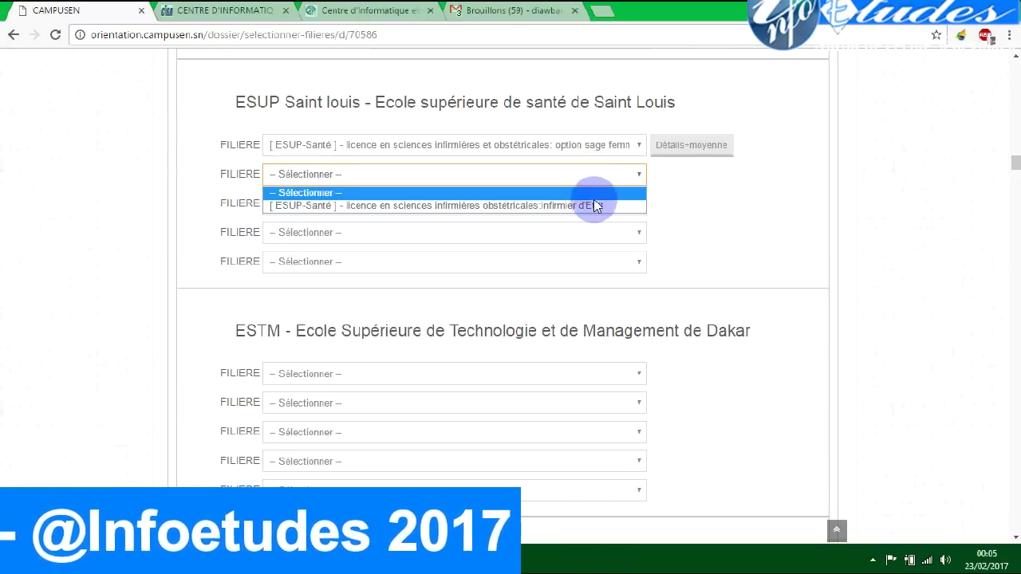
pyautogui.click(592, 205)
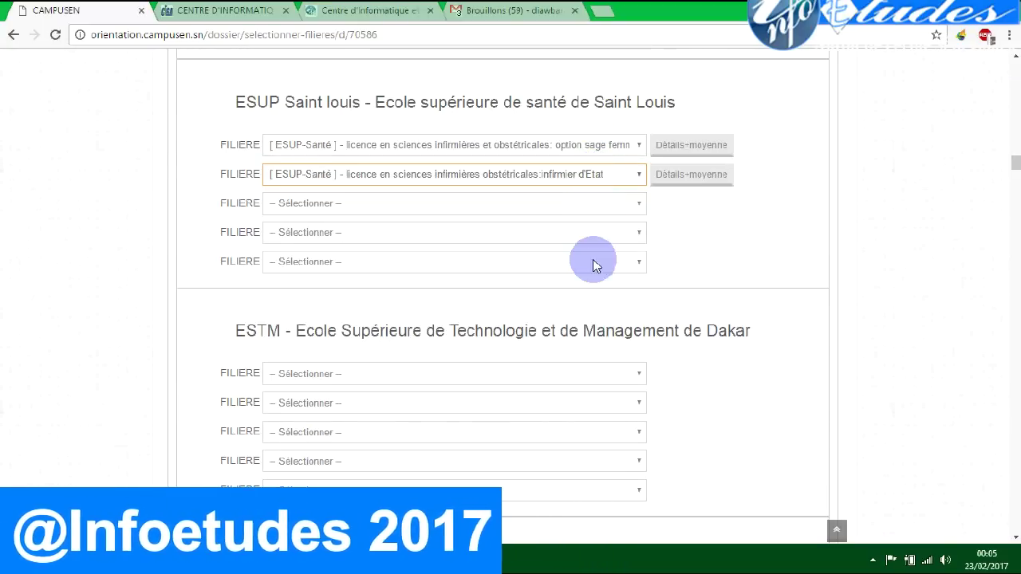
pyautogui.click(583, 372)
pyautogui.click(583, 408)
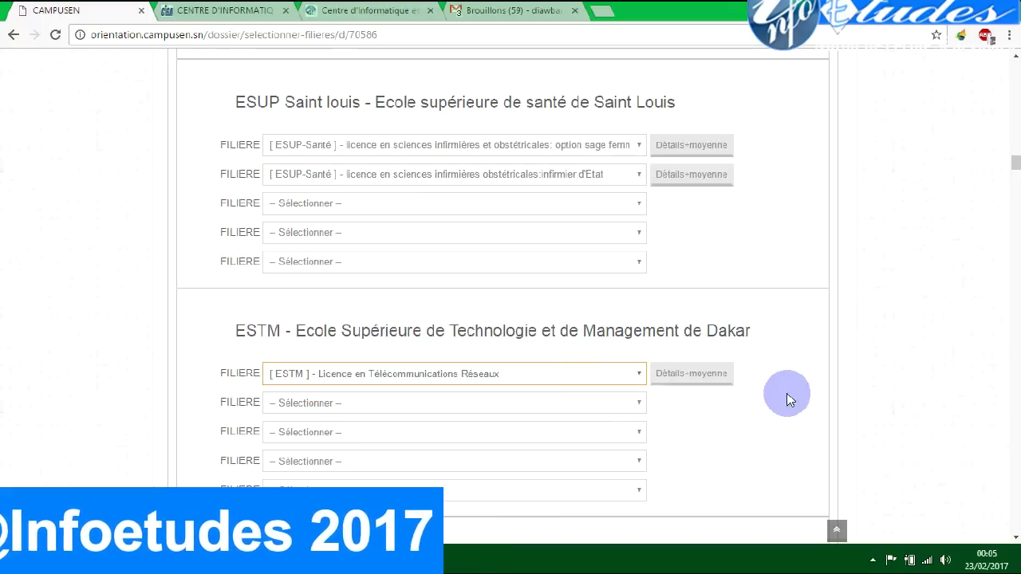
# - Save the filière selections made for all the private establishments
pyautogui.moveTo(1016, 162); pyautogui.dragTo(1016, 518)
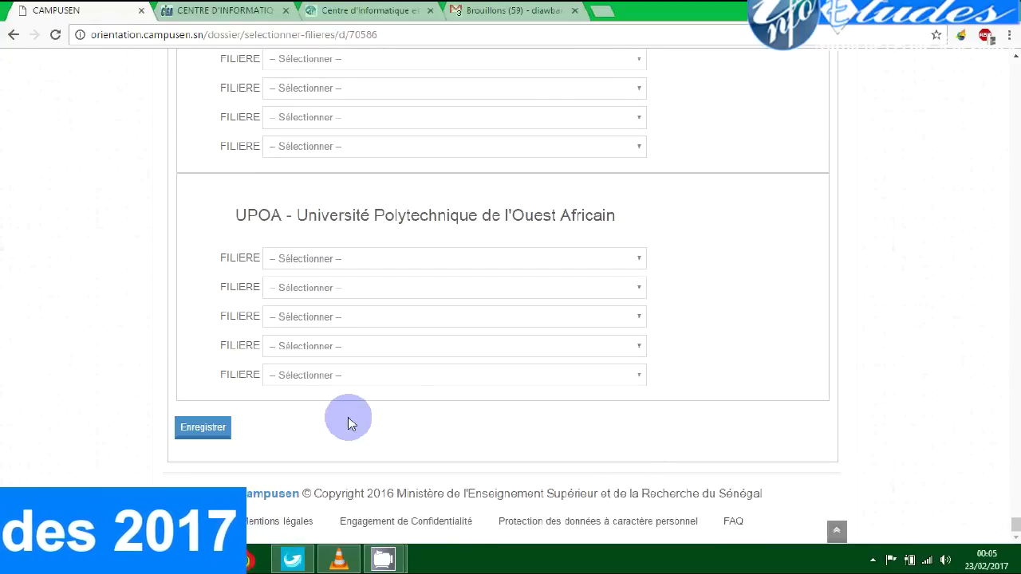
pyautogui.click(205, 429)
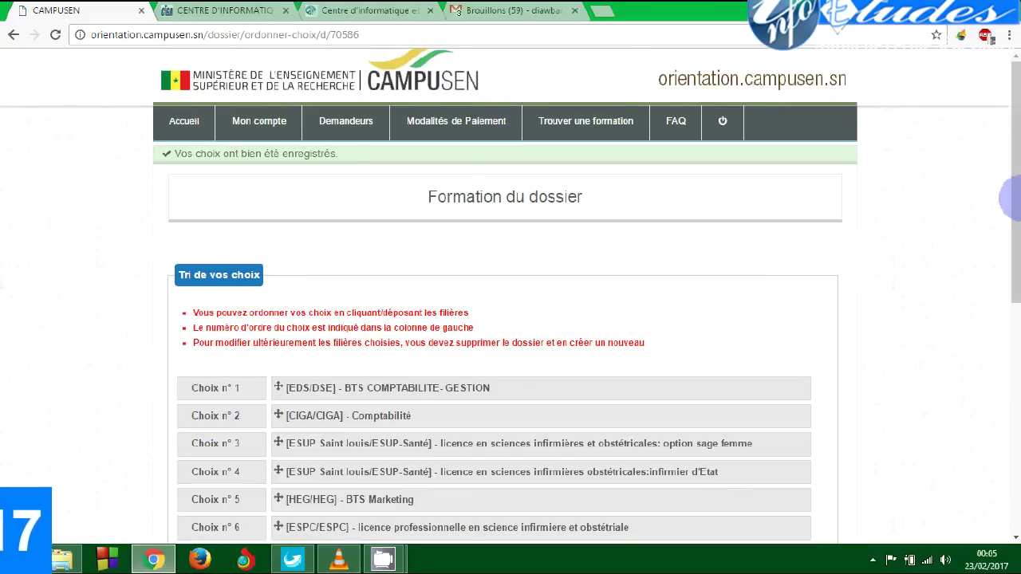
# - Reorder the choices: put HEG's BTS Commerce International first and EDS's BTS COMPTABILITE-GESTION just below the two ESUP Saint Louis licences
pyautogui.moveTo(1017, 206); pyautogui.dragTo(1017, 350)
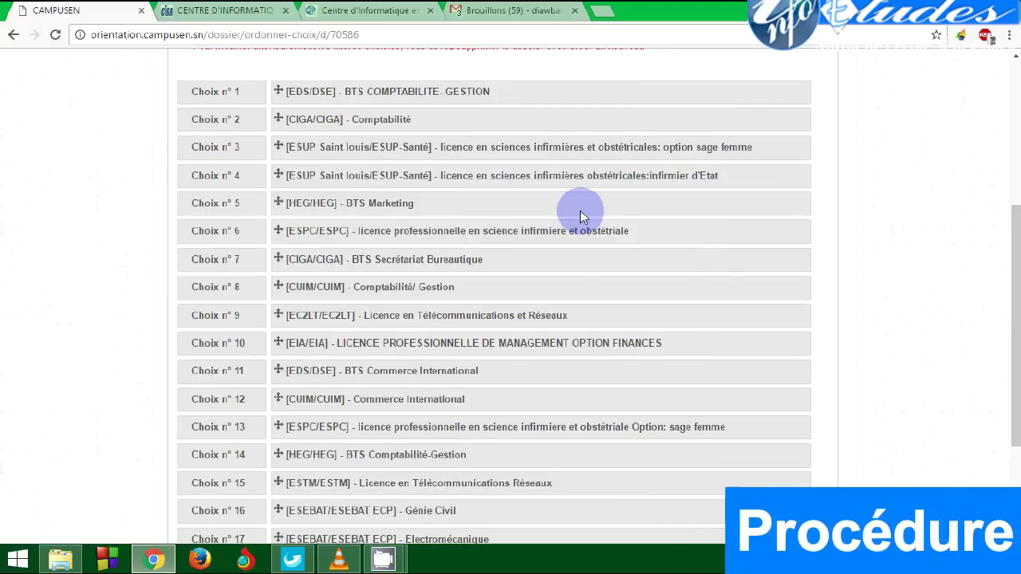
pyautogui.moveTo(1015, 365); pyautogui.dragTo(1017, 402)
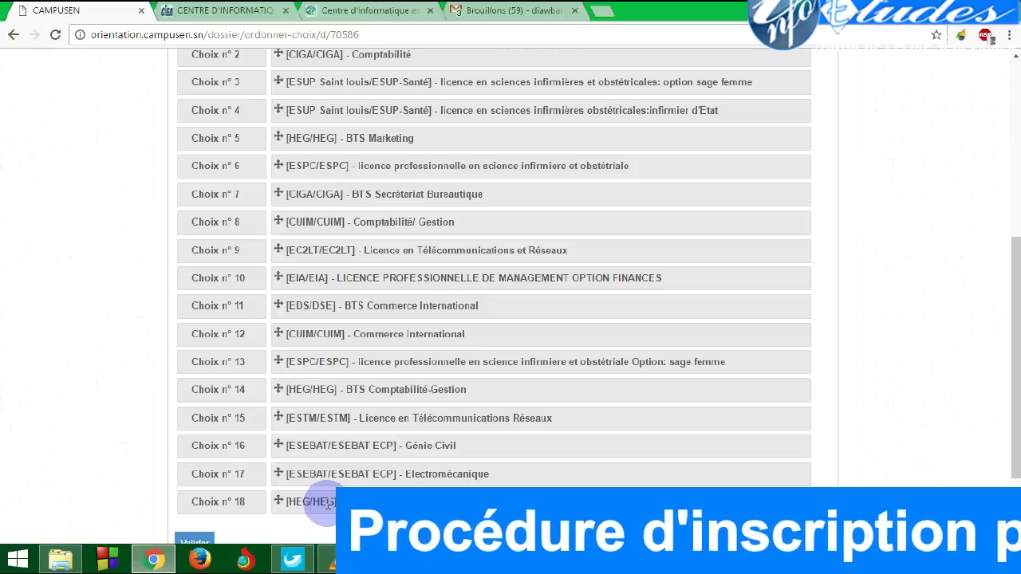
pyautogui.moveTo(329, 491); pyautogui.dragTo(323, 386)
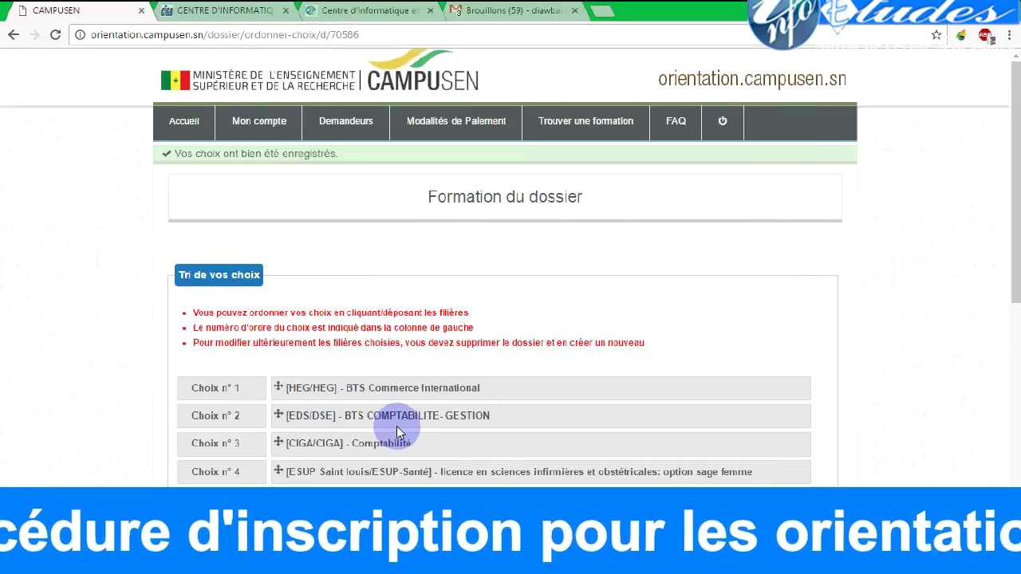
pyautogui.moveTo(406, 420); pyautogui.dragTo(407, 497)
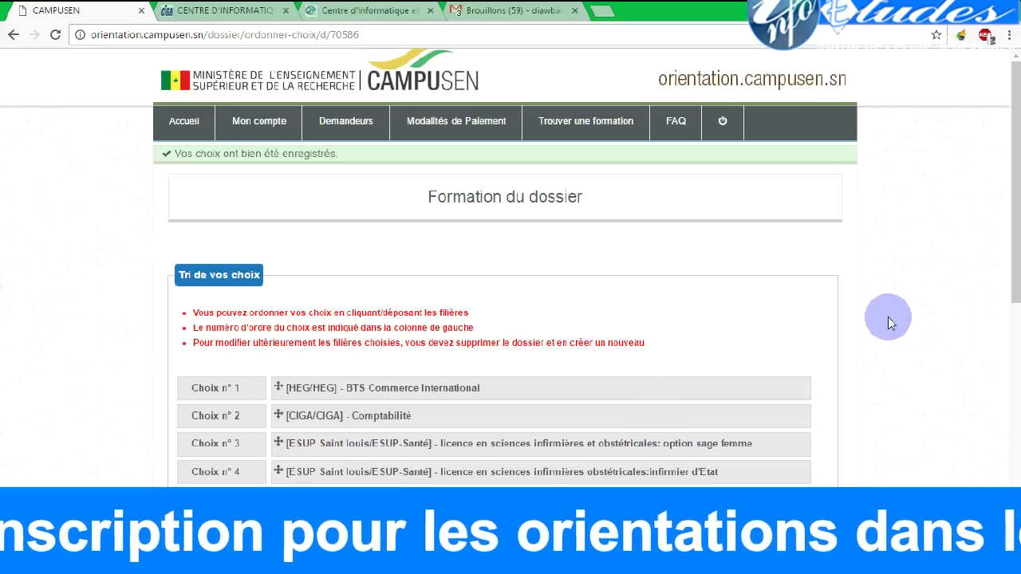
# - Validate and confirm the order of the choices, and review the dossier's details down to its follow-up section
pyautogui.moveTo(1016, 285); pyautogui.dragTo(1011, 527)
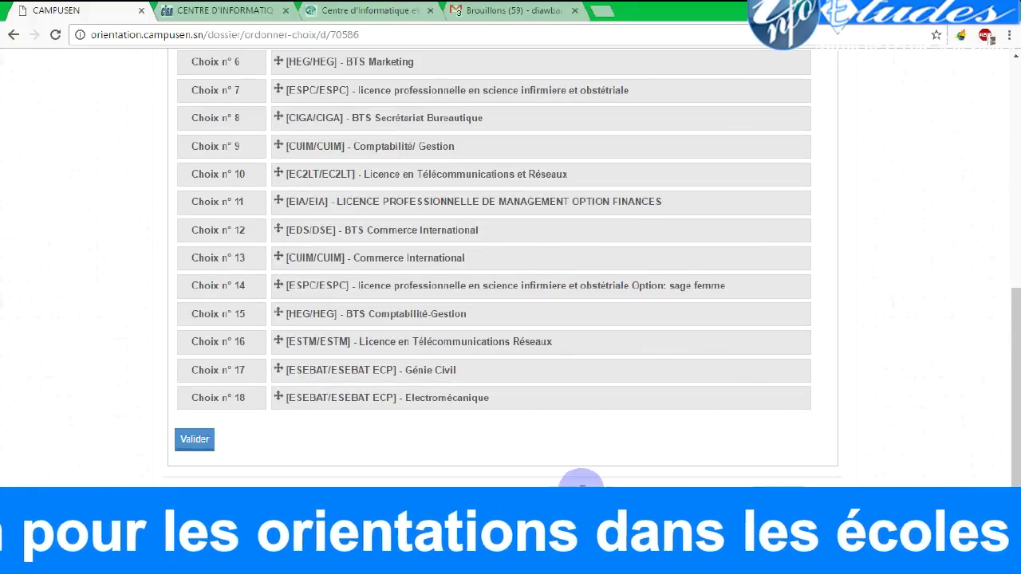
pyautogui.click(199, 443)
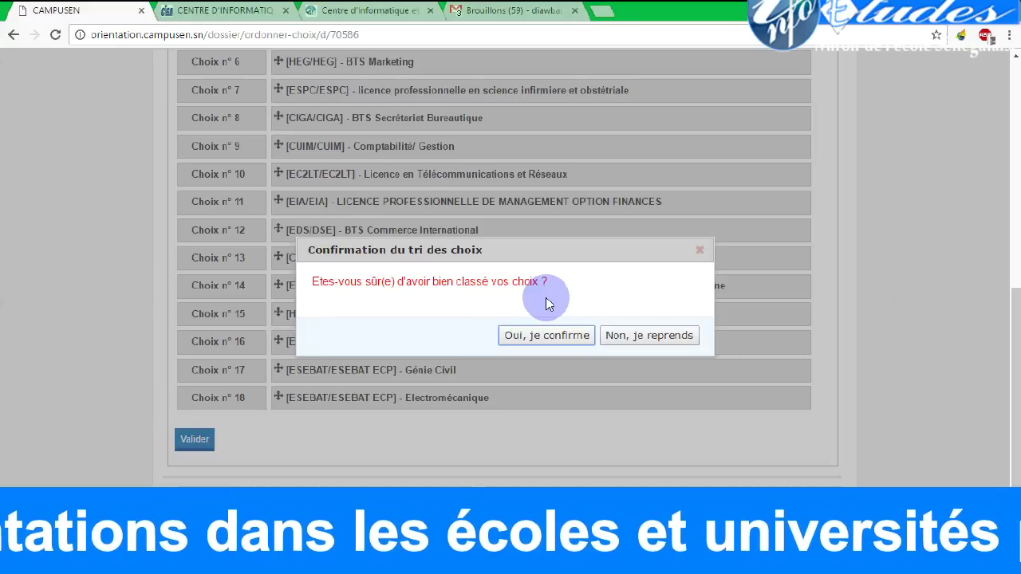
pyautogui.click(562, 337)
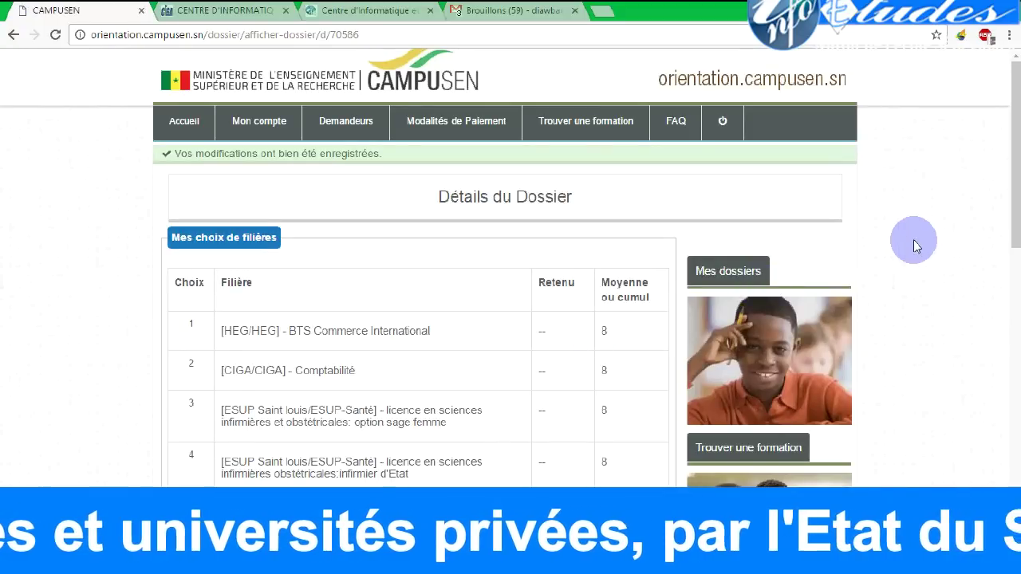
pyautogui.moveTo(1011, 209); pyautogui.dragTo(1010, 485)
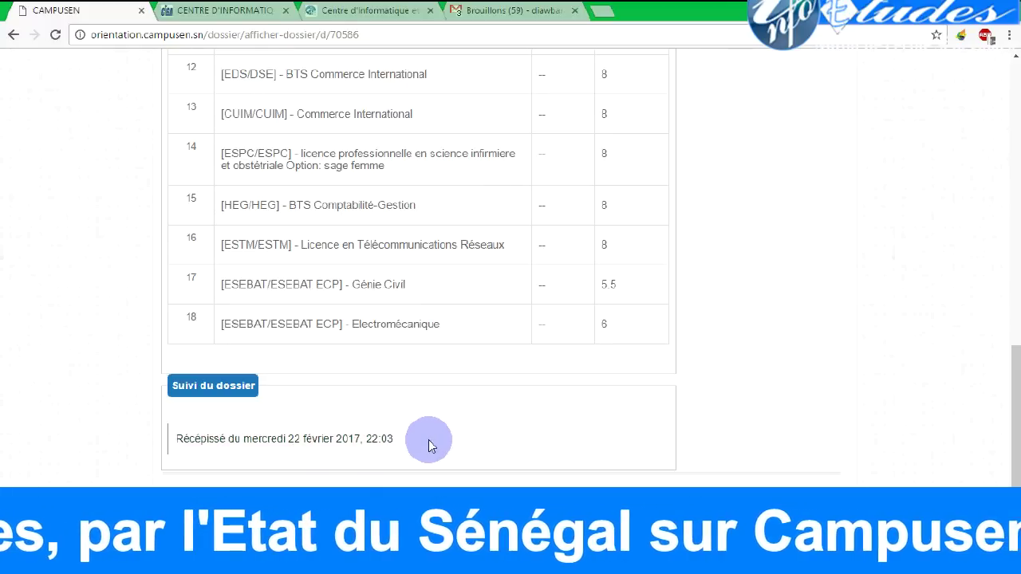
# - Return to dossier management and delete the Dossier Etablissements Privés, confirming the deletion and checking the dossier list
pyautogui.moveTo(1012, 351); pyautogui.dragTo(1011, 54)
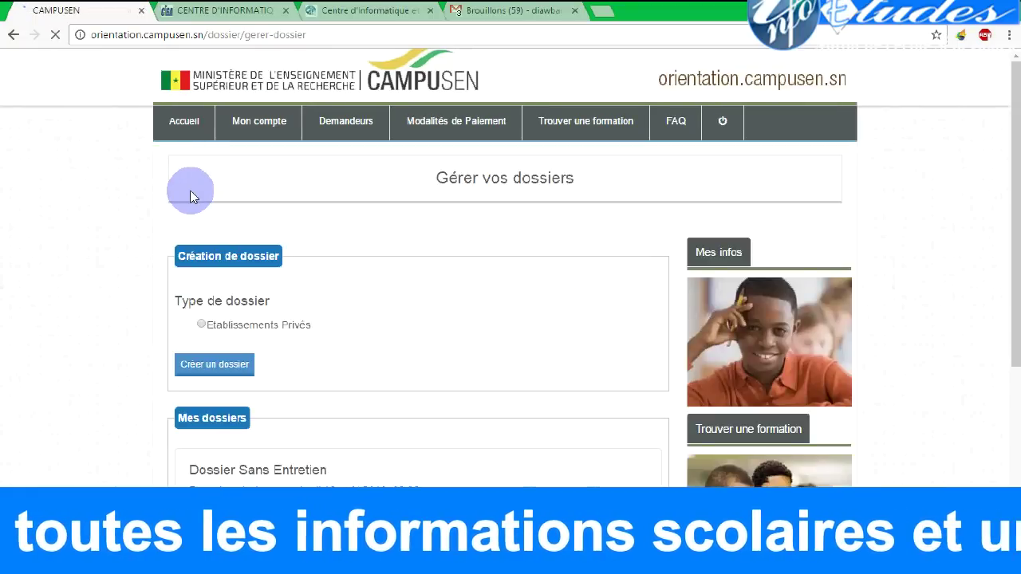
pyautogui.scroll(-3, 190, 190)
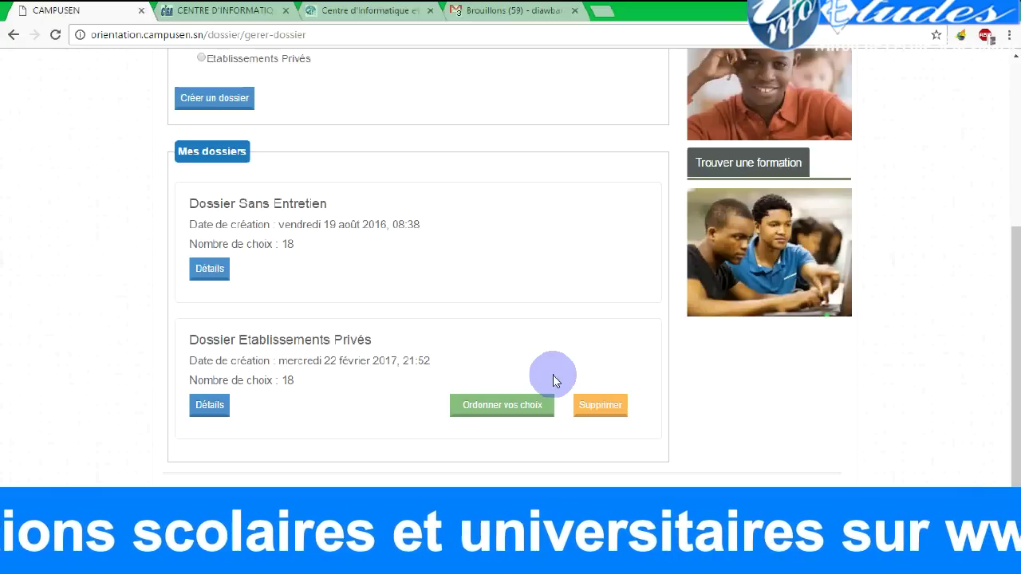
pyautogui.click(601, 407)
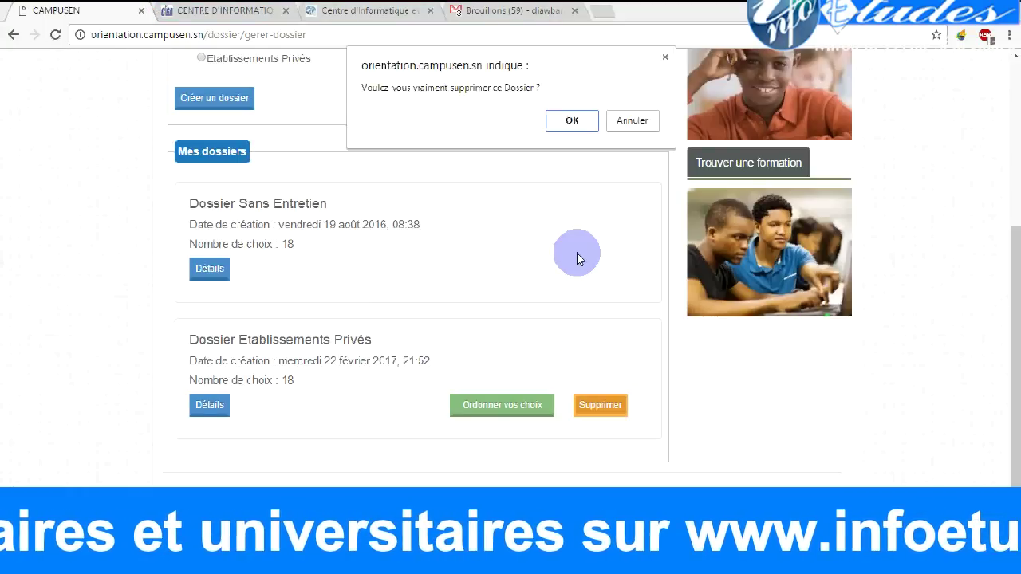
pyautogui.click(571, 120)
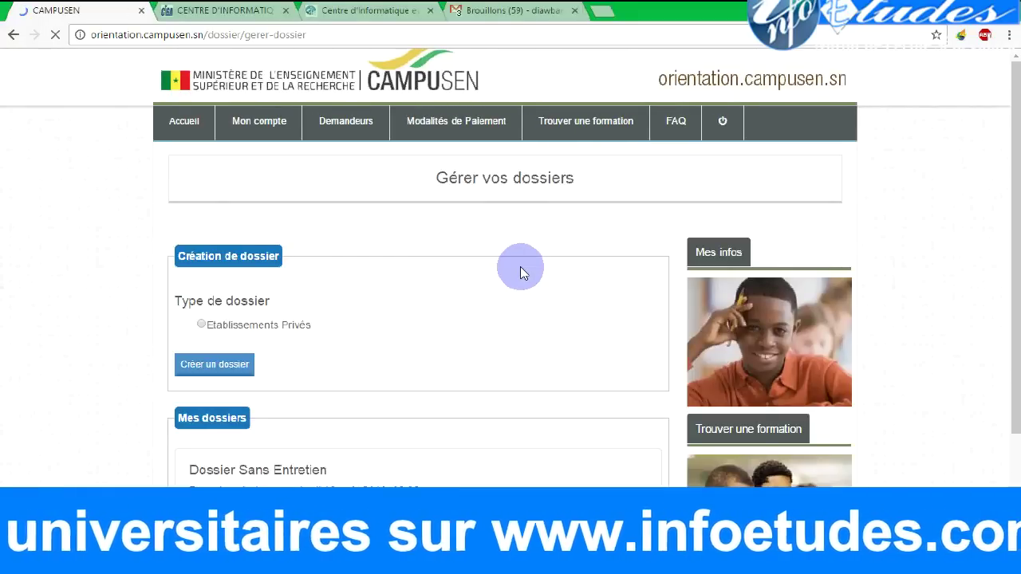
pyautogui.scroll(-2, 434, 240)
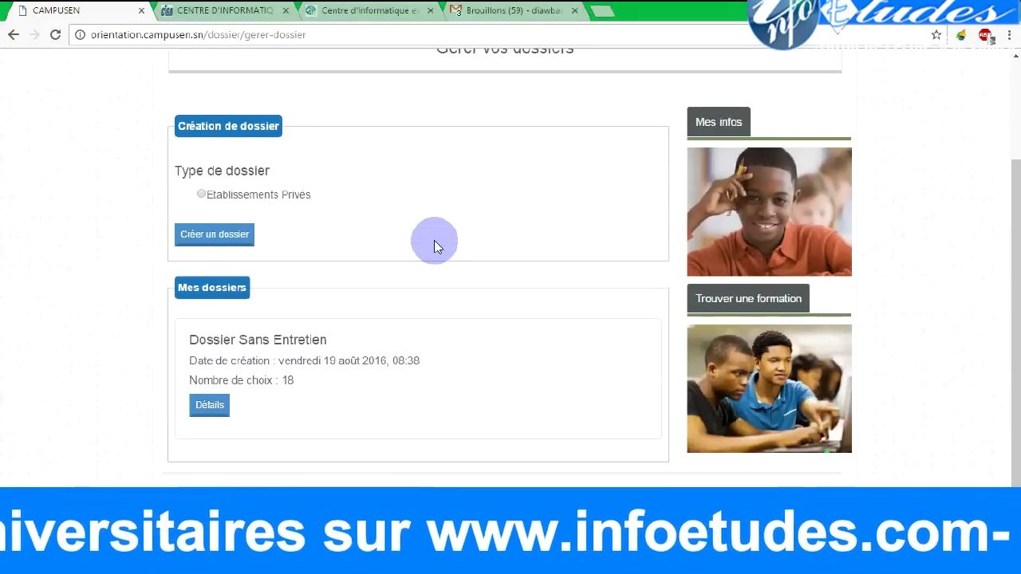
pyautogui.scroll(1, 434, 241)
pyautogui.scroll(2, 434, 244)
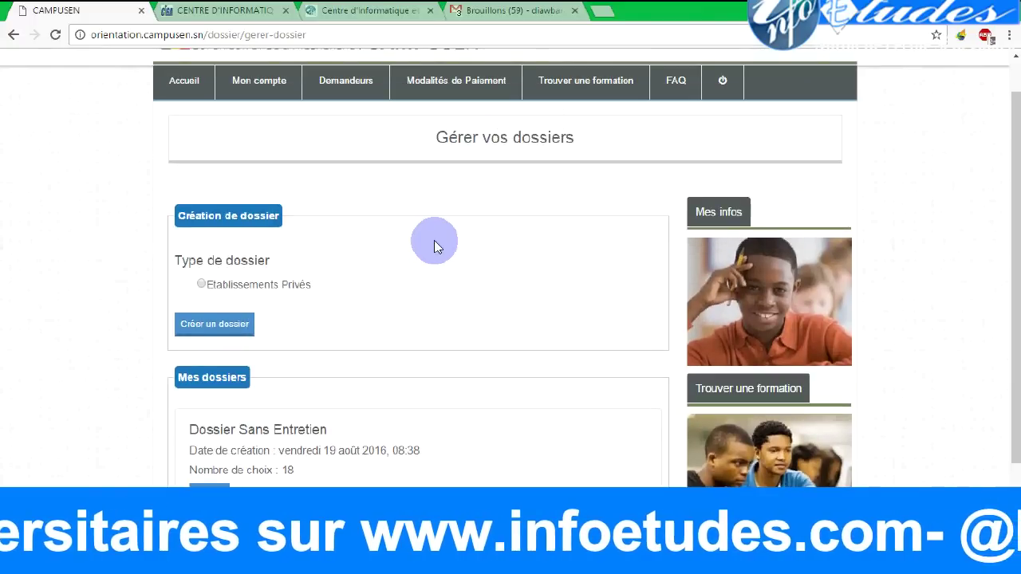